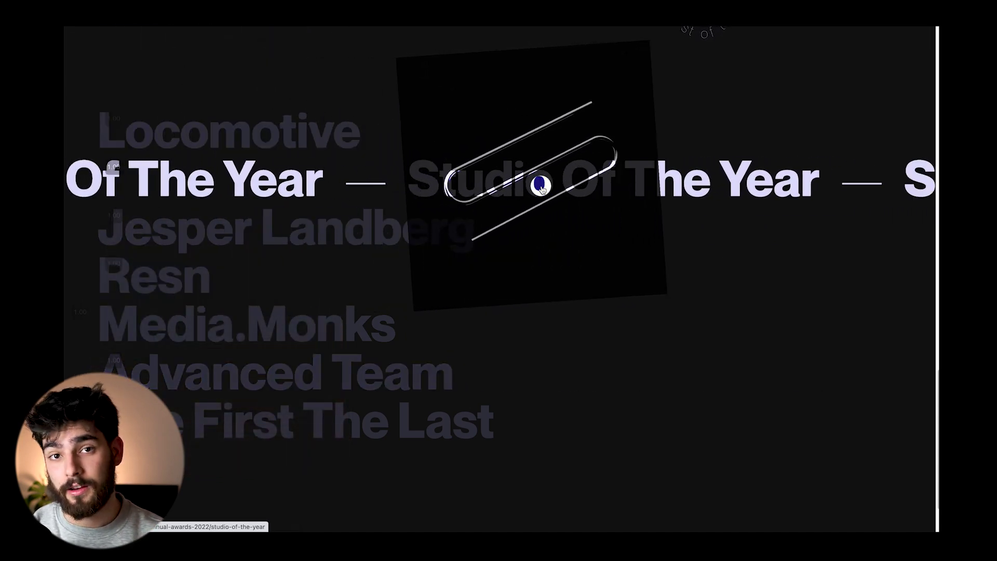
Step: Go back from the Awwwards menu to the Made in Webflow menu hover rebuild page
key(alt+Left)
scroll(142, 271, up, 5)
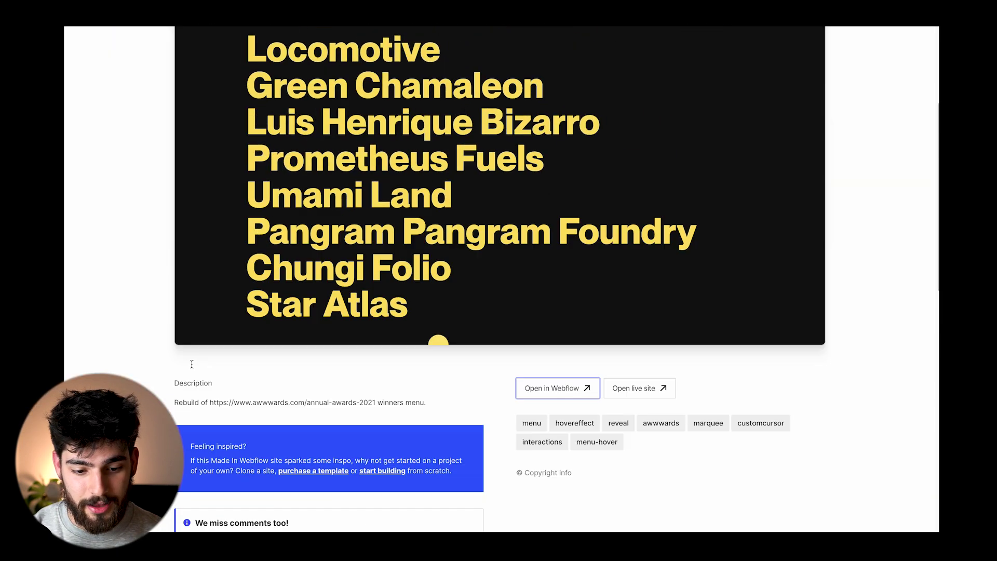
Step: Scroll down the Menu Hover Effect project page and load it in the Webflow Designer
scroll(328, 266, down, 1)
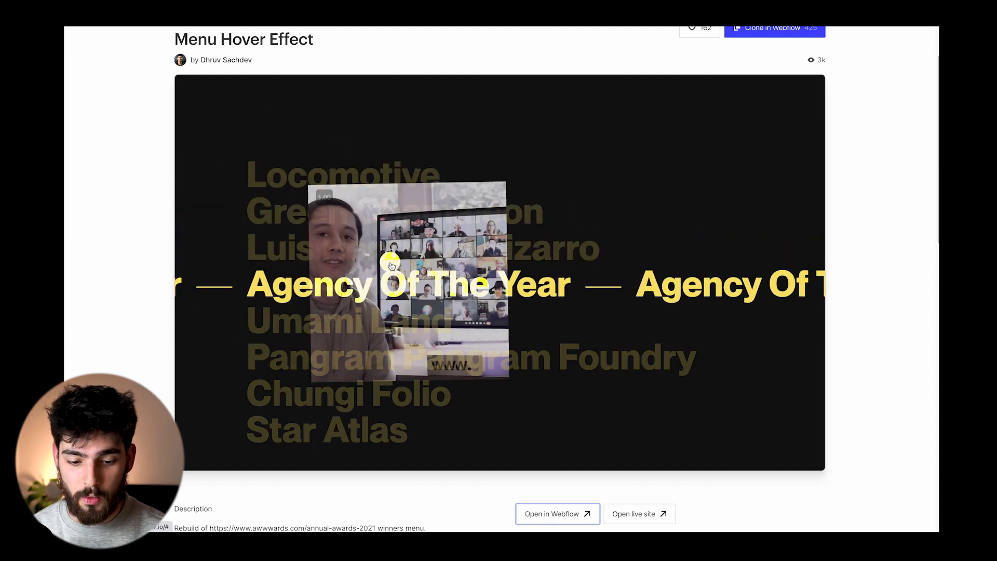
scroll(845, 331, down, 3)
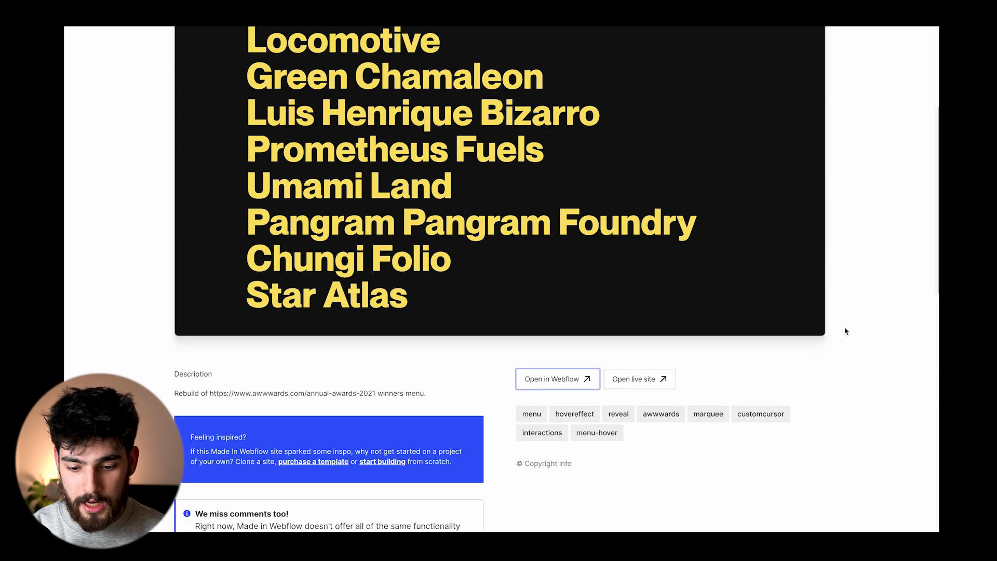
click(545, 381)
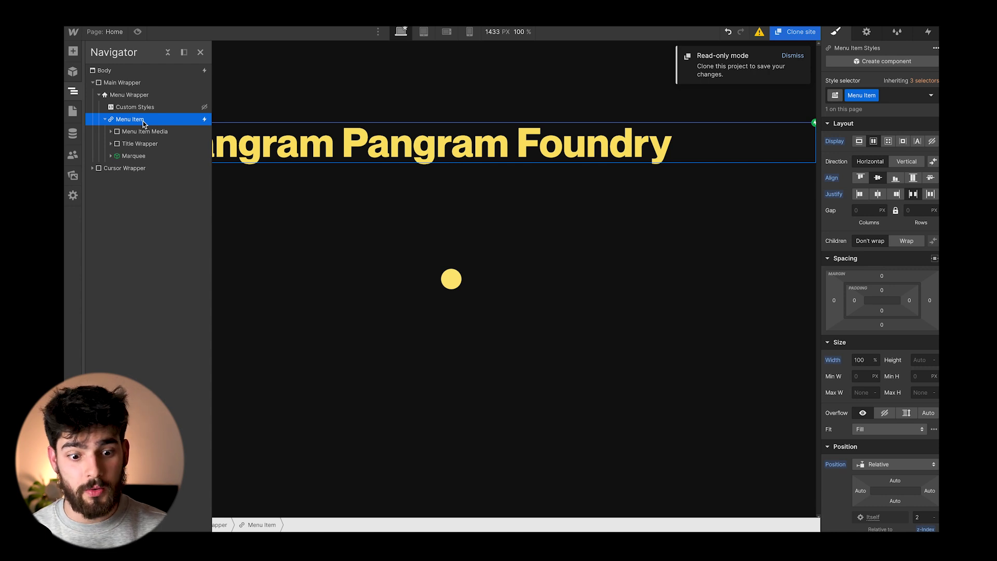
Step: Inspect the Menu Item Media, Title Wrapper, Marquee and Cursor Wrapper layers' styles in the Navigator
click(141, 131)
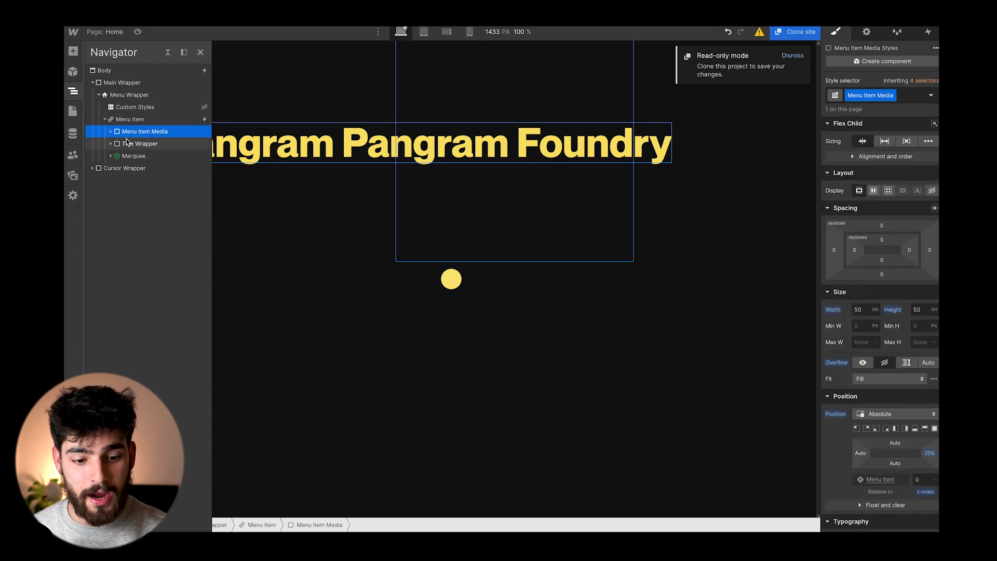
click(125, 146)
click(126, 157)
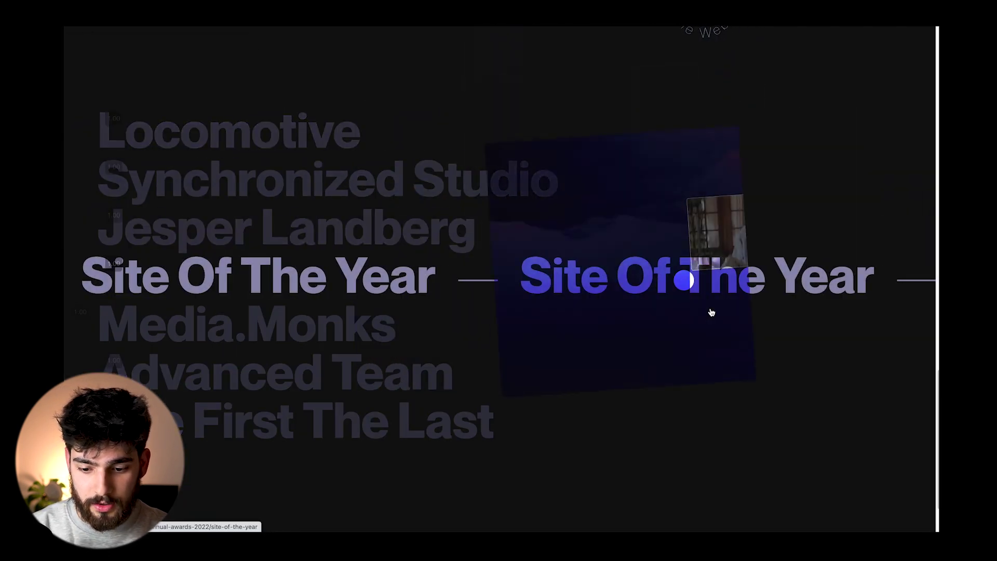
scroll(633, 112, up, 3)
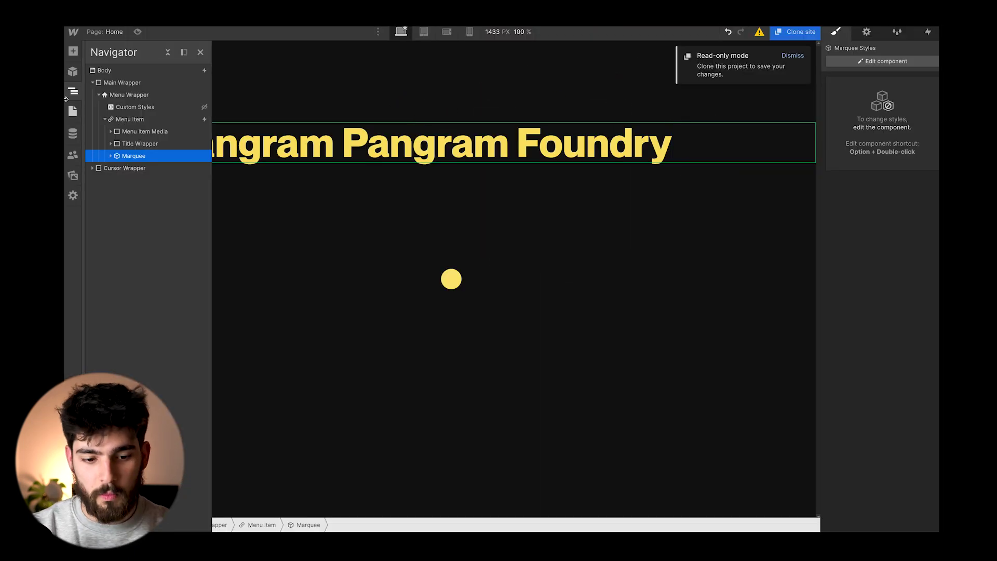
click(140, 168)
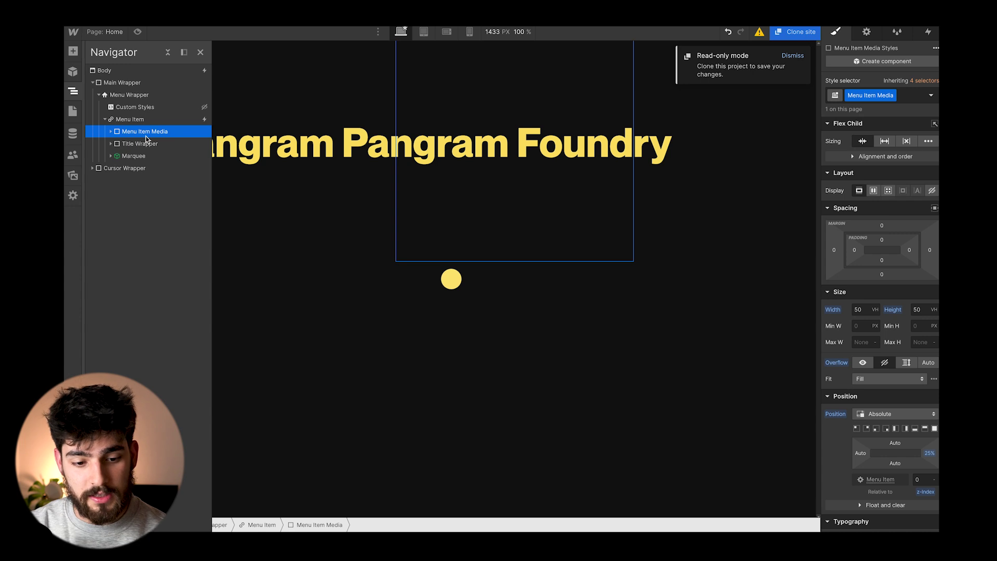
Step: Expand Menu Item Media and Media Wrapper to reveal and select the nested Full Video
click(111, 131)
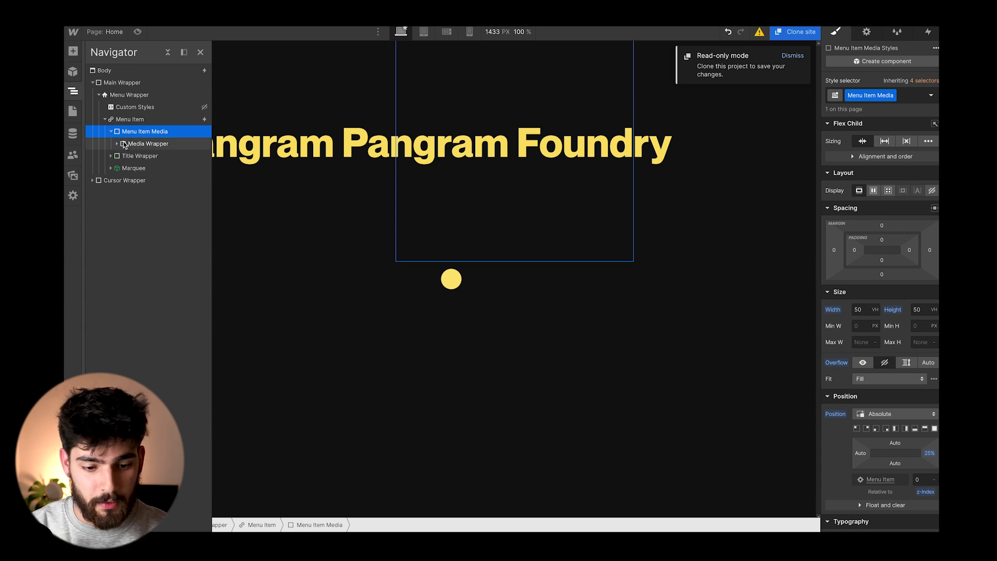
click(147, 143)
click(118, 144)
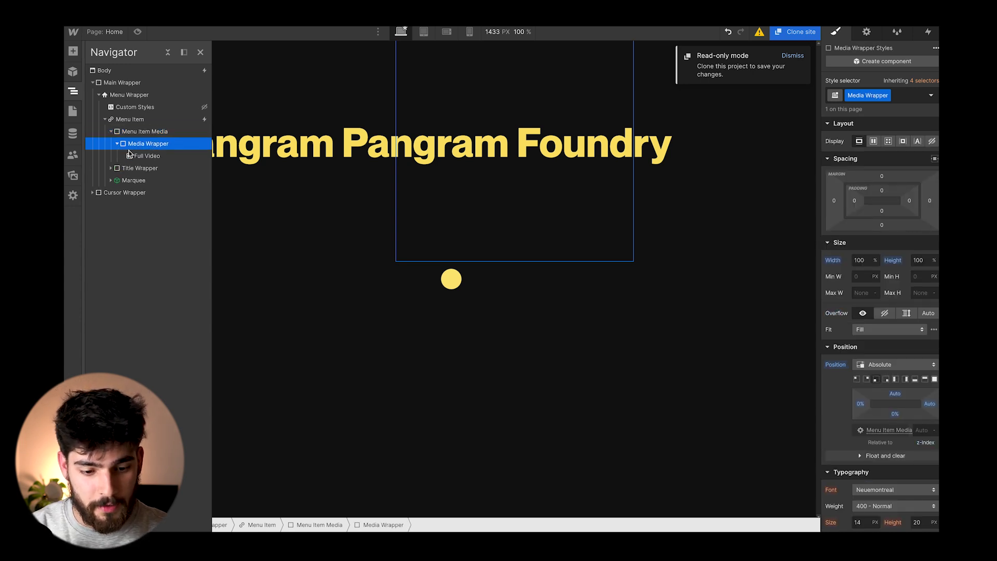
click(144, 160)
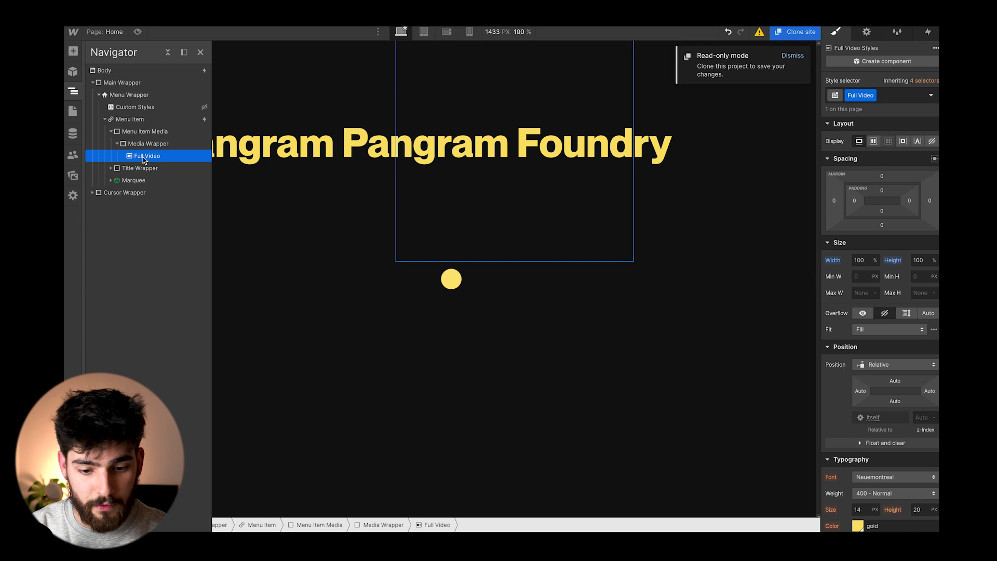
Step: Preview the hover effect live, then return and select the Menu Item (relative, z-index 2)
click(137, 32)
mouse_move(463, 169)
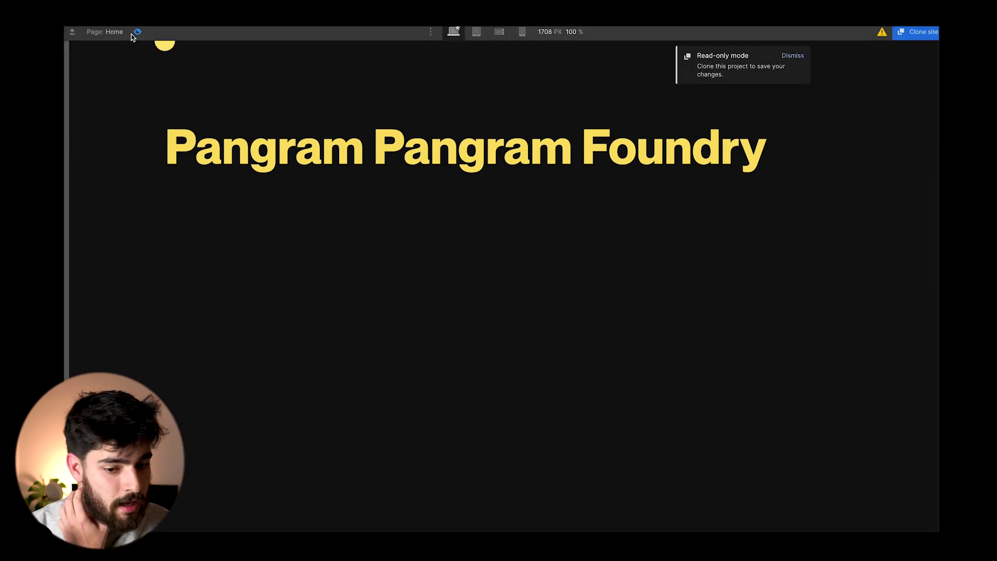
click(136, 31)
key(z)
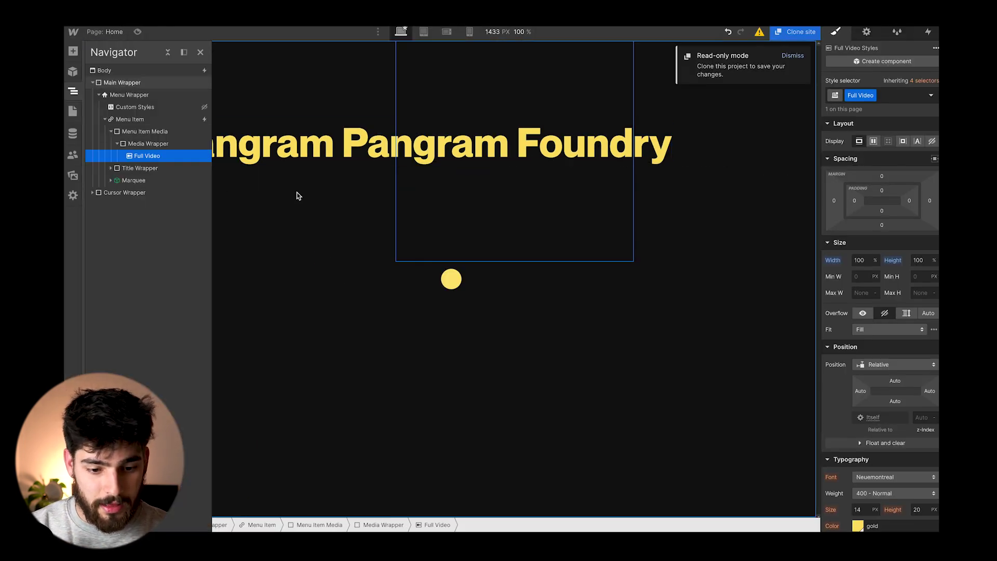
click(155, 119)
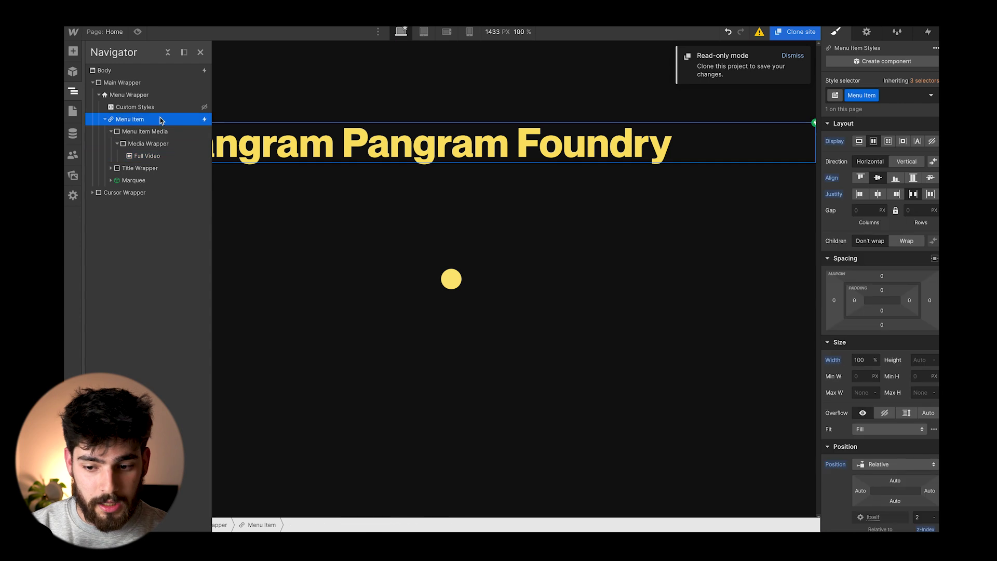
Step: Bring up the Menu Item's mouse hover trigger and its Menu Hover In animation
click(928, 32)
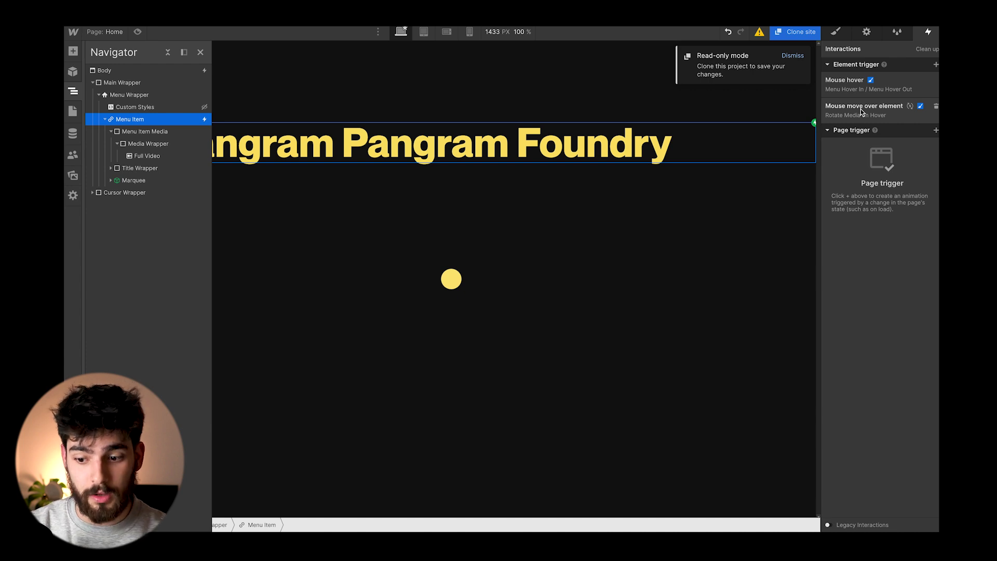
click(861, 90)
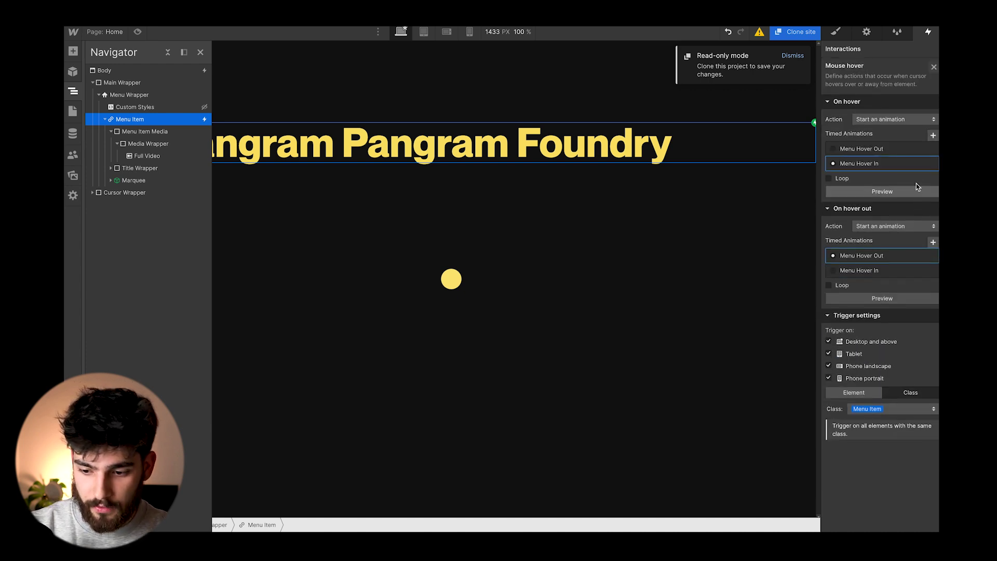
click(916, 183)
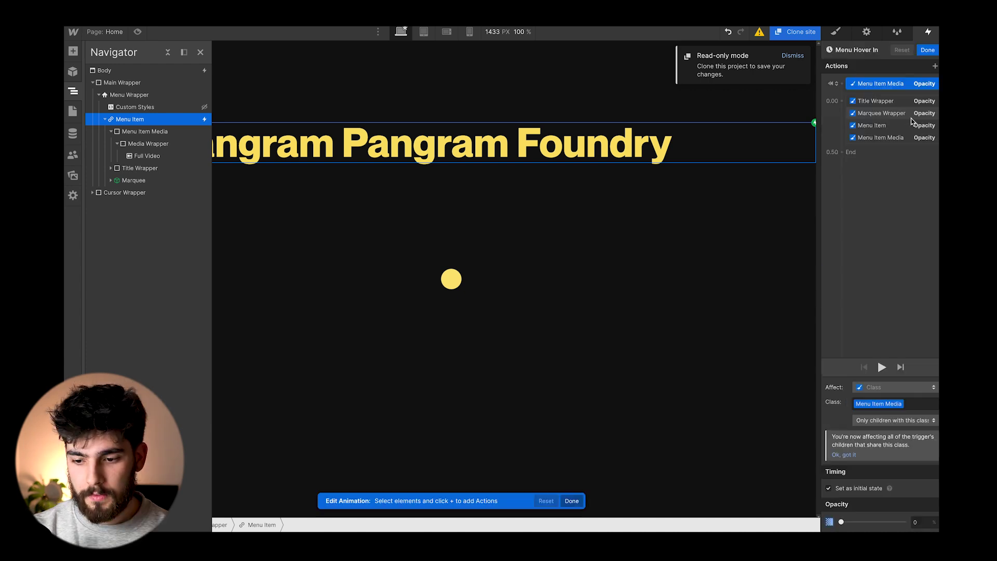
Step: Review Menu Hover In: title fade, marquee to full opacity, other items to 25, media to 80
click(881, 104)
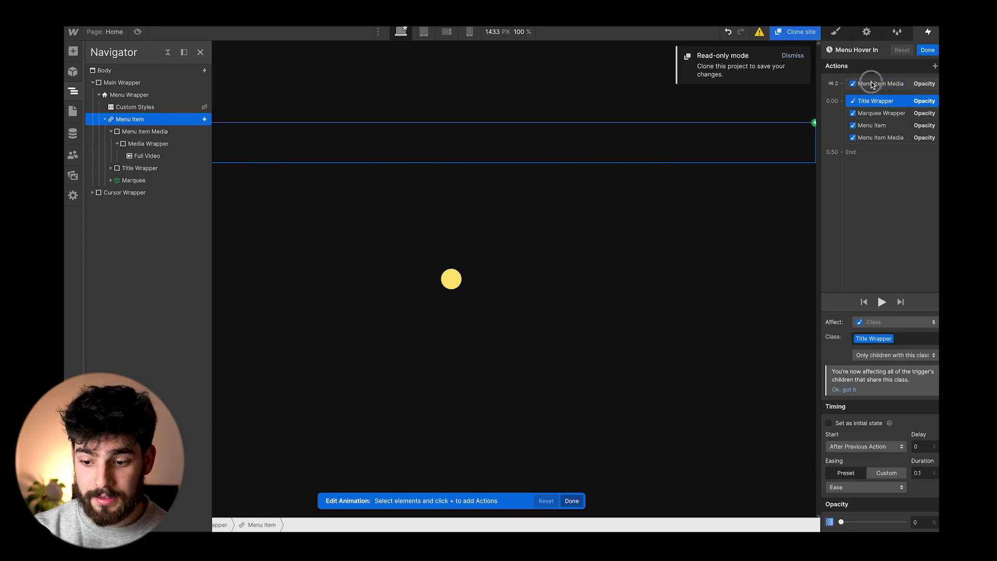
click(871, 84)
click(874, 101)
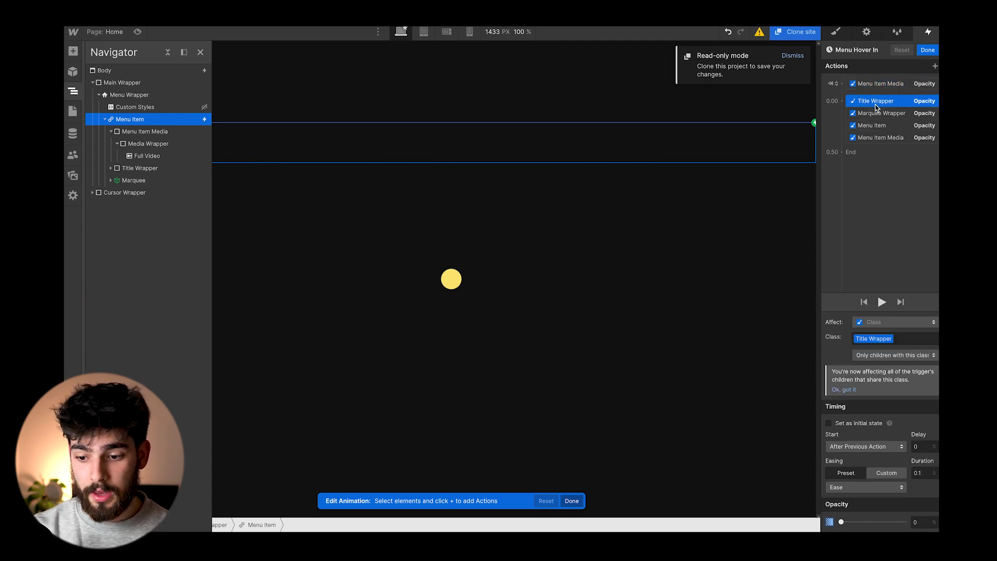
click(882, 113)
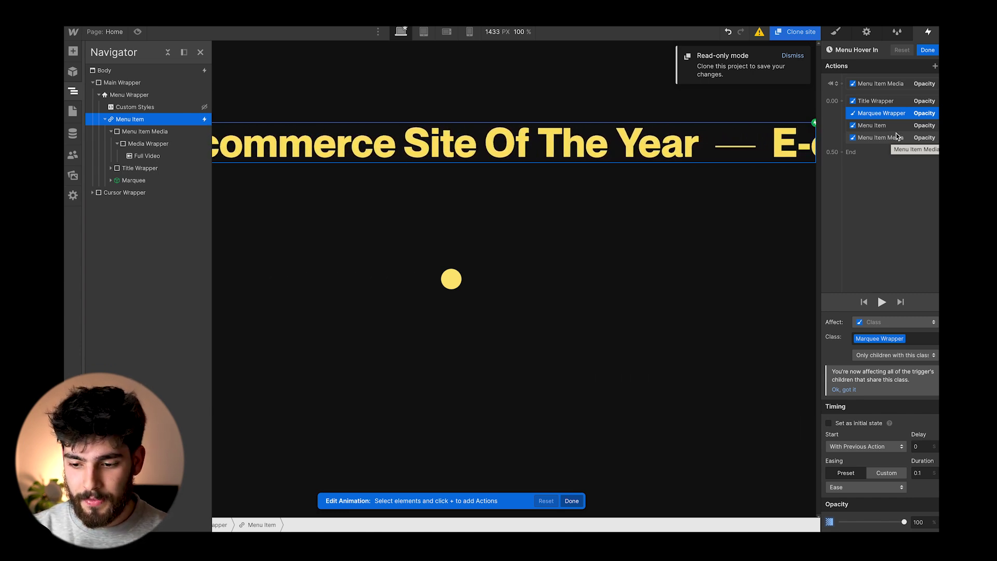
click(890, 127)
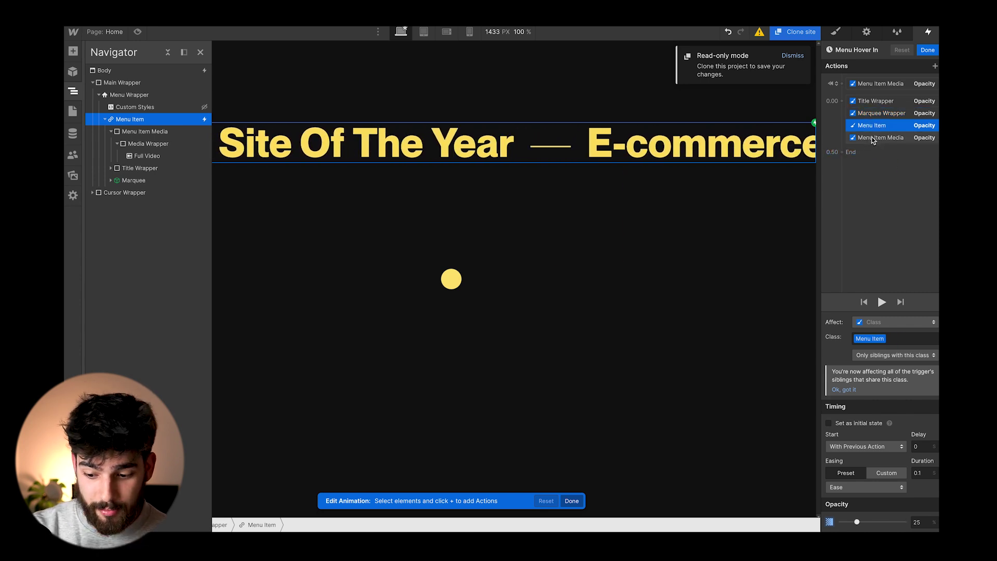
click(873, 139)
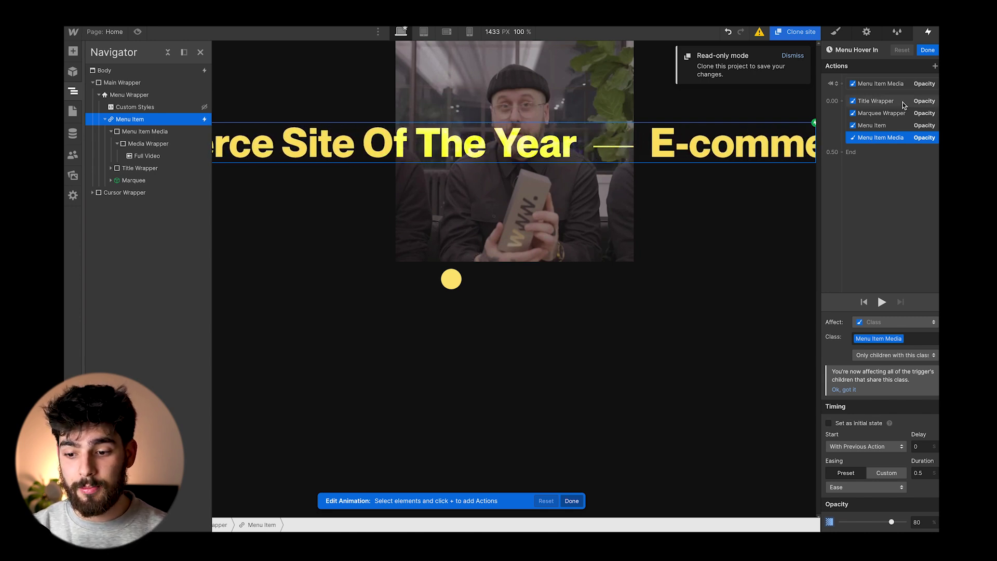
click(928, 50)
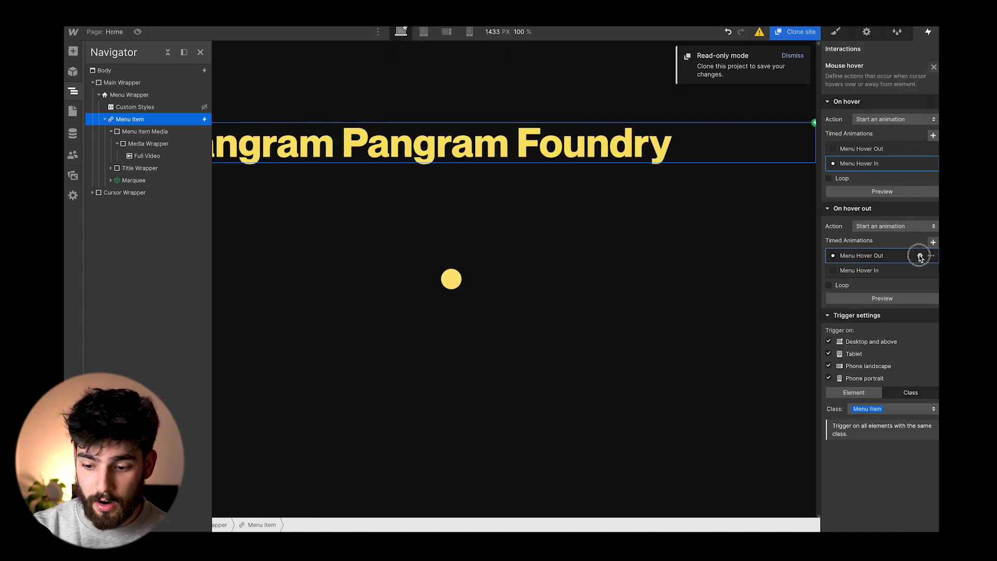
click(920, 256)
click(899, 87)
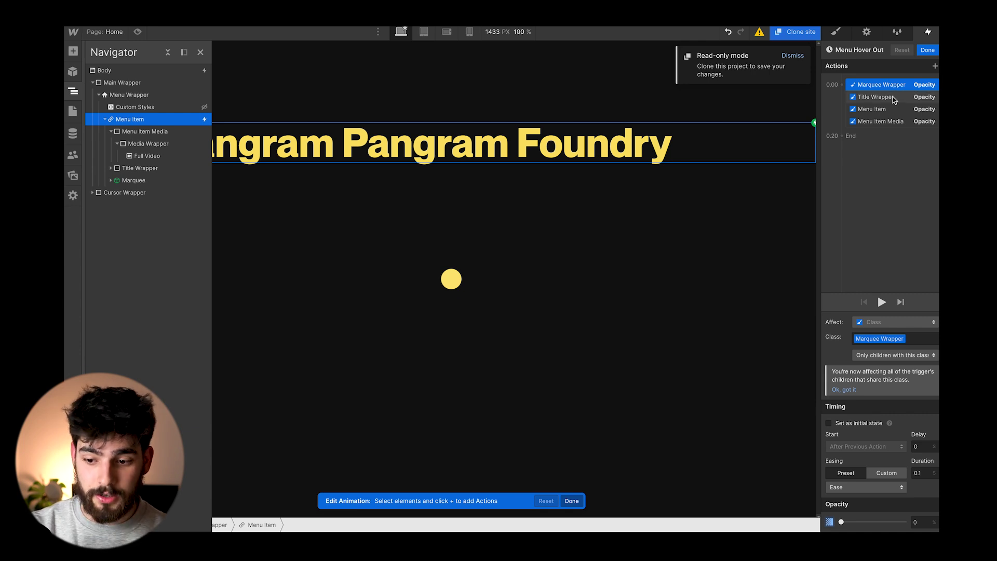
click(893, 96)
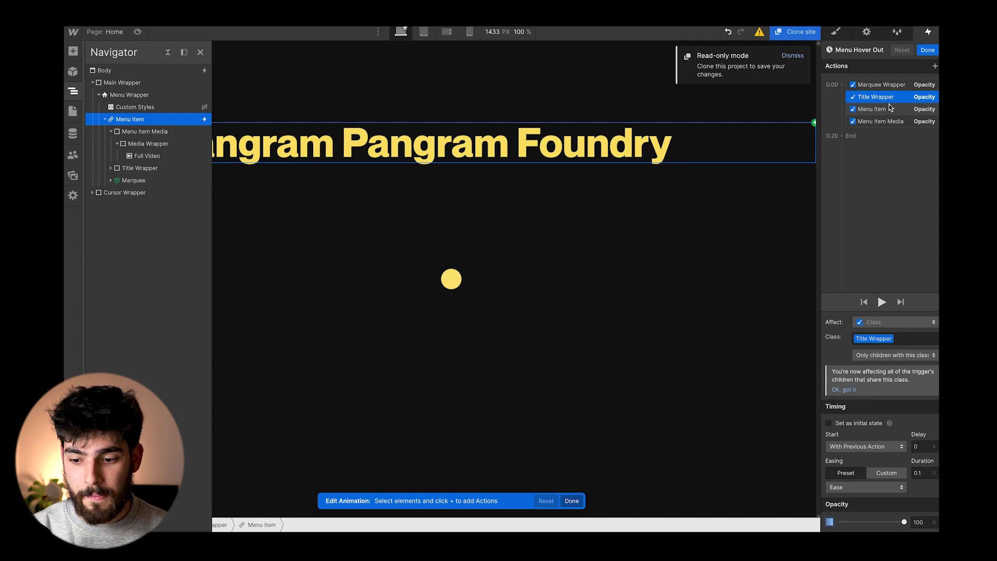
click(890, 108)
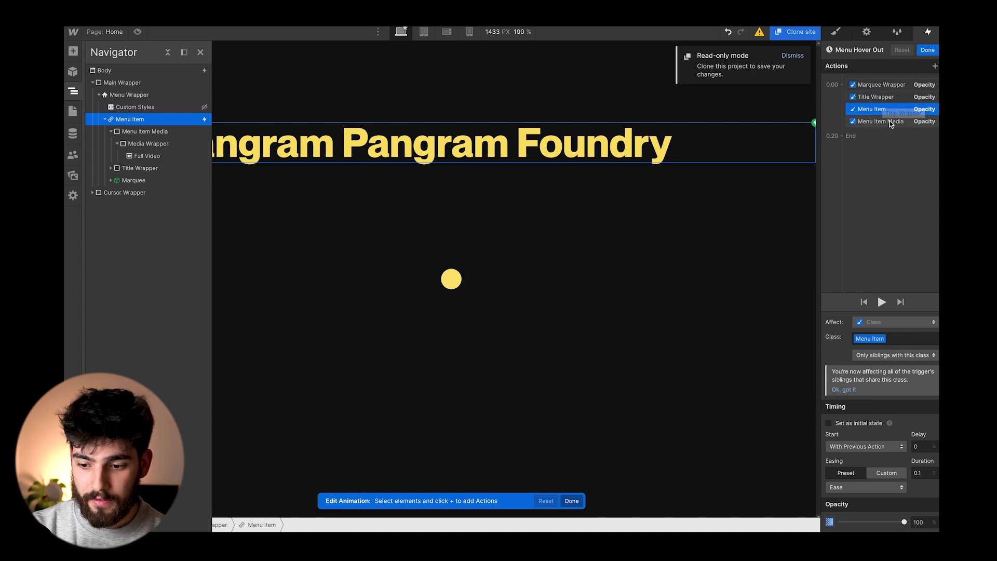
click(892, 122)
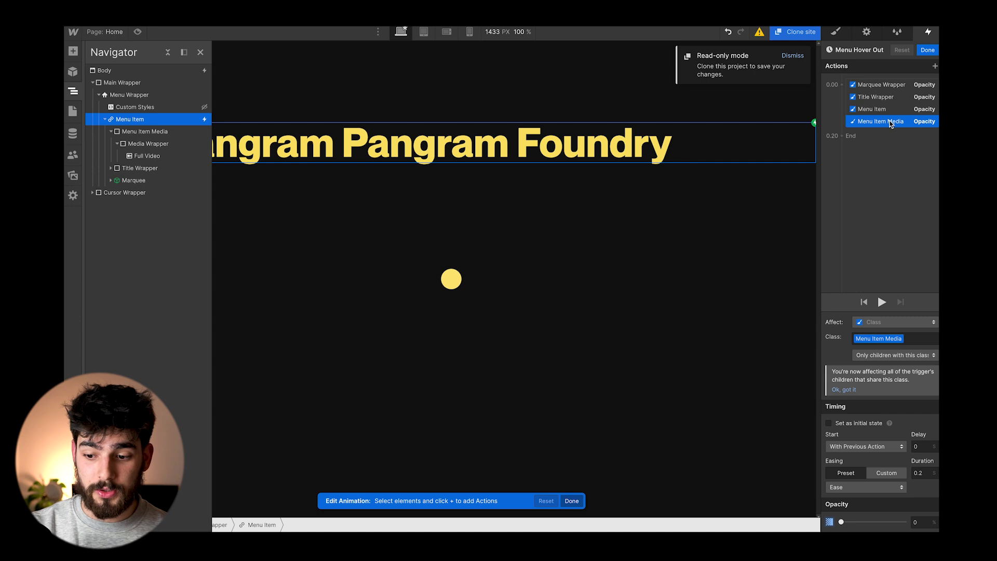
click(928, 50)
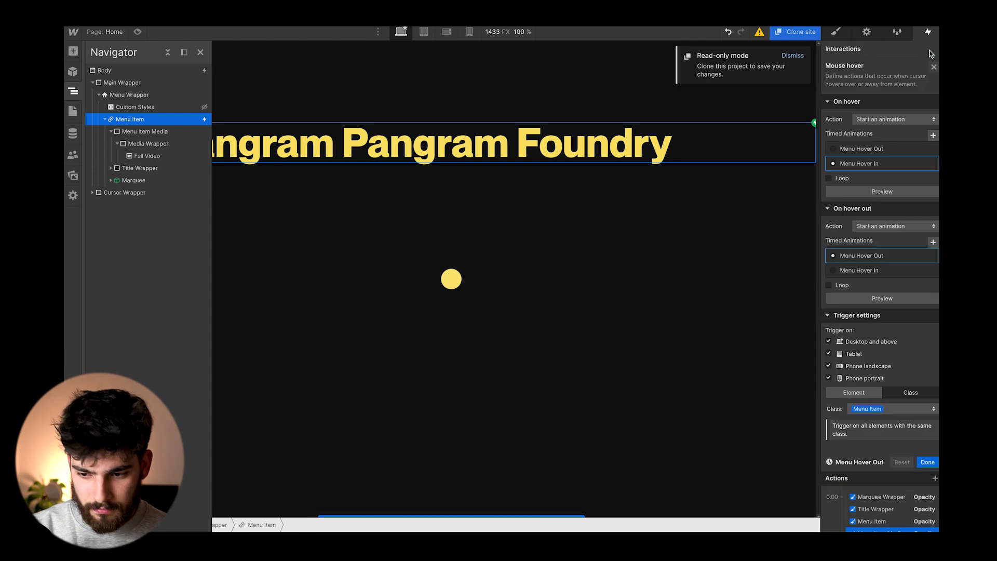
Step: Switch to the Mouse move over element trigger's Rotate Media on Hover animation and preview it
click(933, 66)
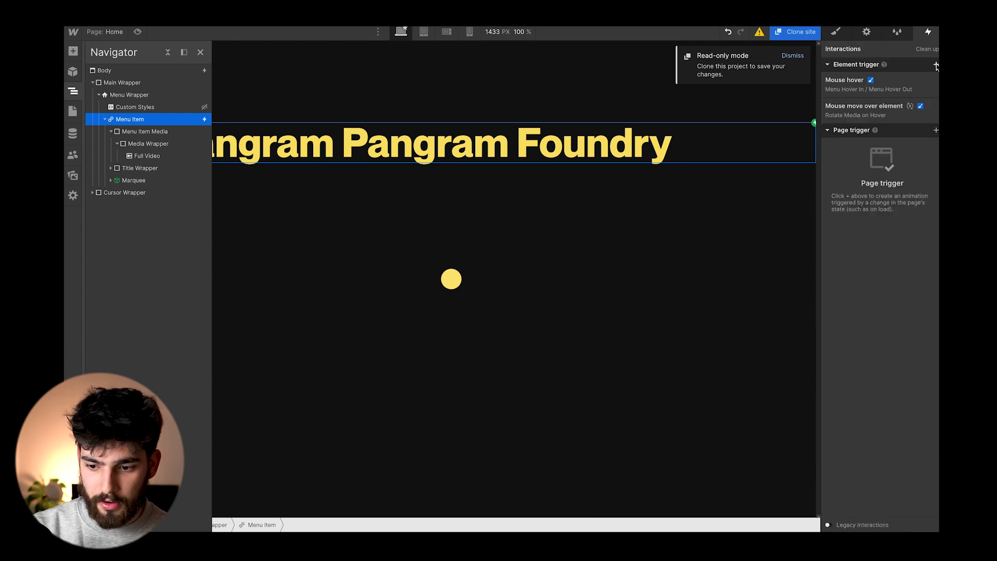
click(867, 109)
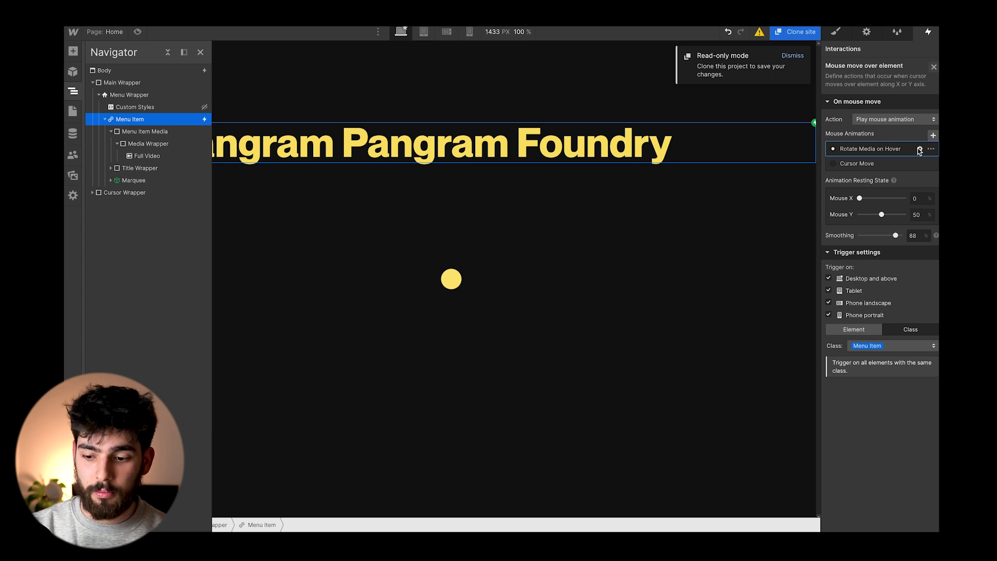
click(920, 150)
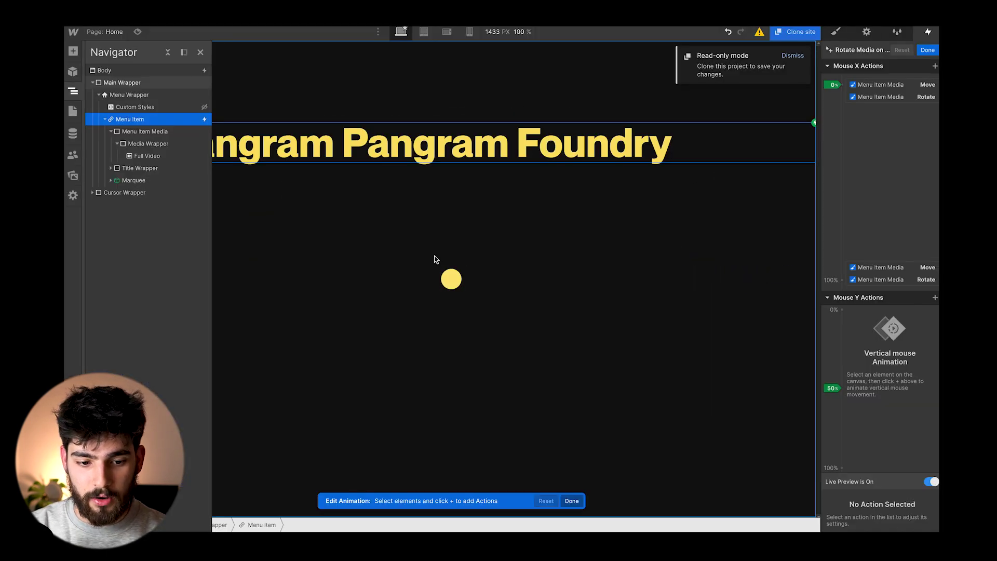
click(137, 32)
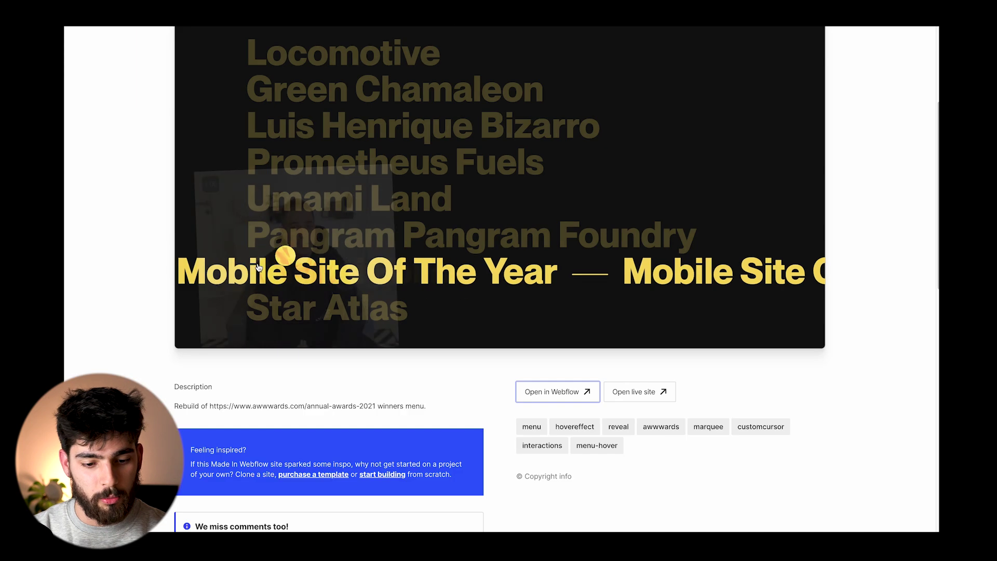
scroll(140, 252, up, 3)
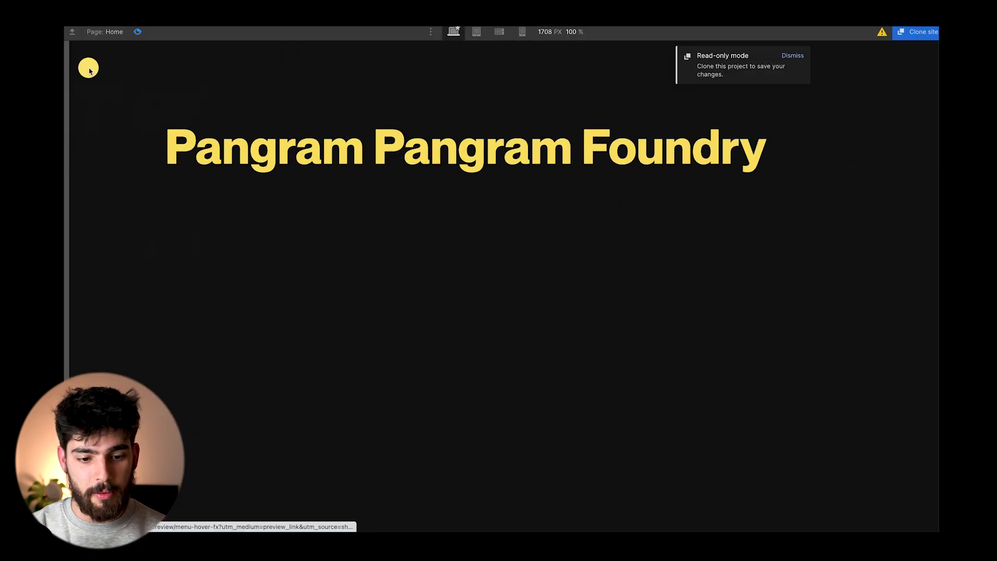
click(137, 32)
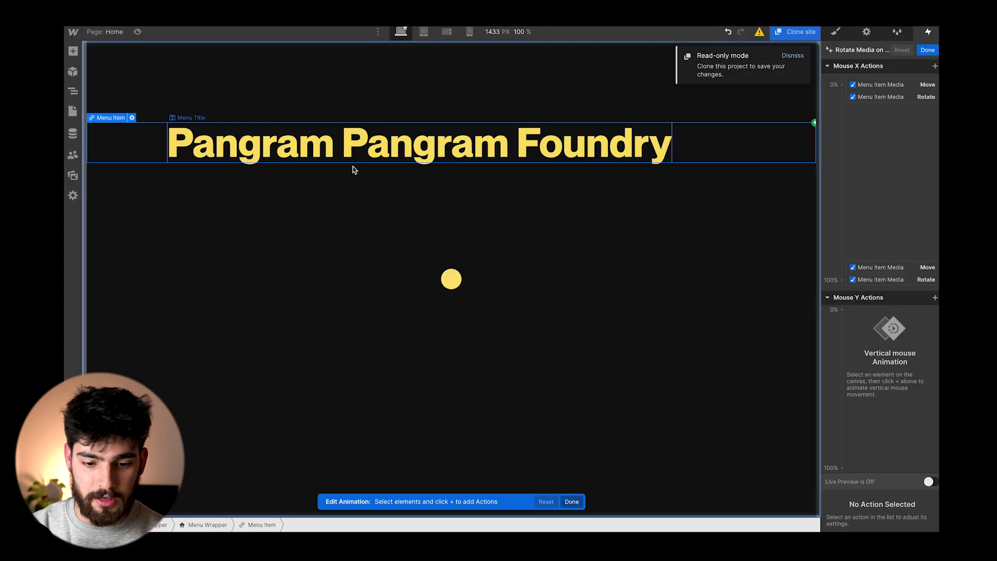
Step: Review the 0% keyframe: Move the media -50vw and Rotate it -3 degrees
click(890, 86)
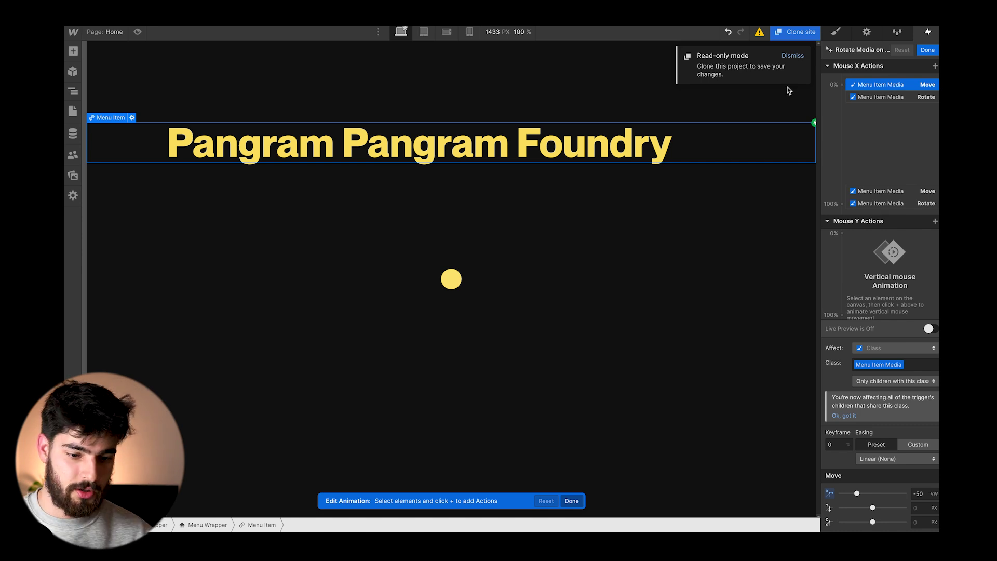
click(73, 92)
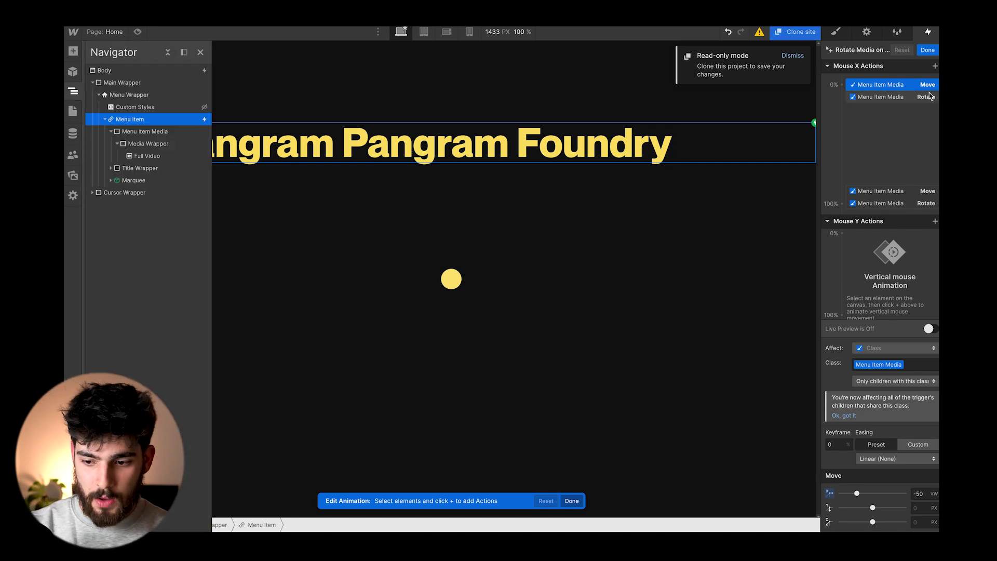
click(876, 96)
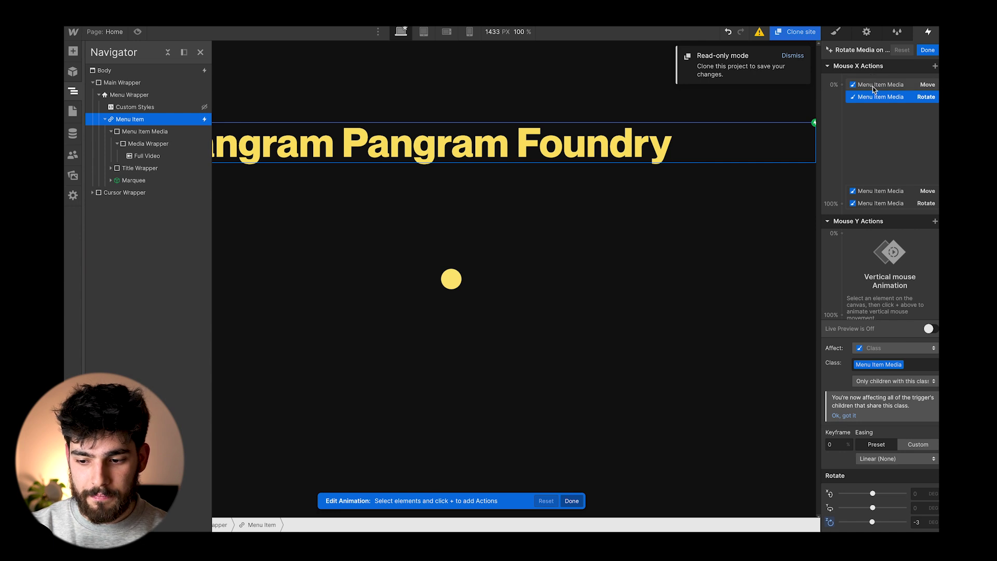
click(874, 87)
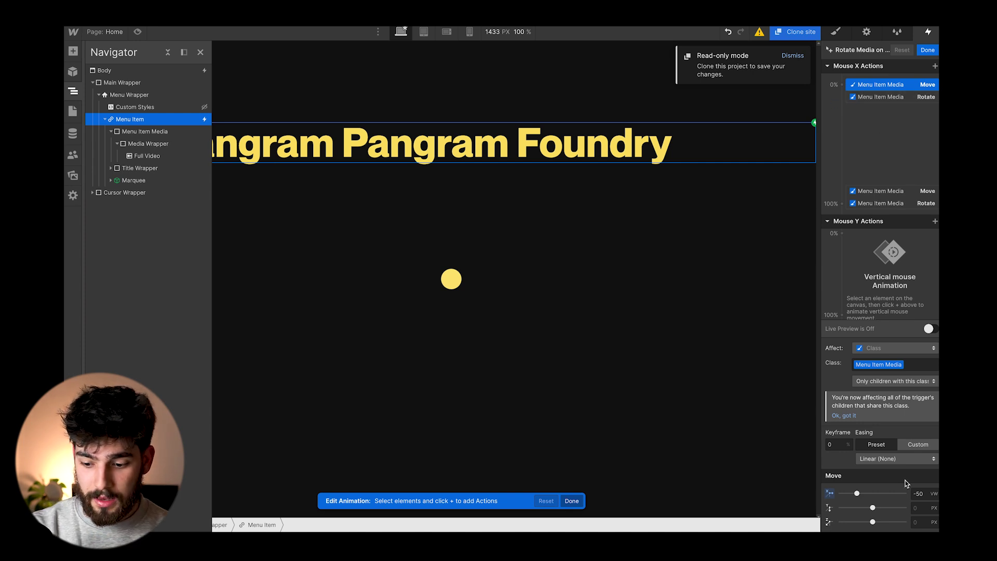
click(882, 97)
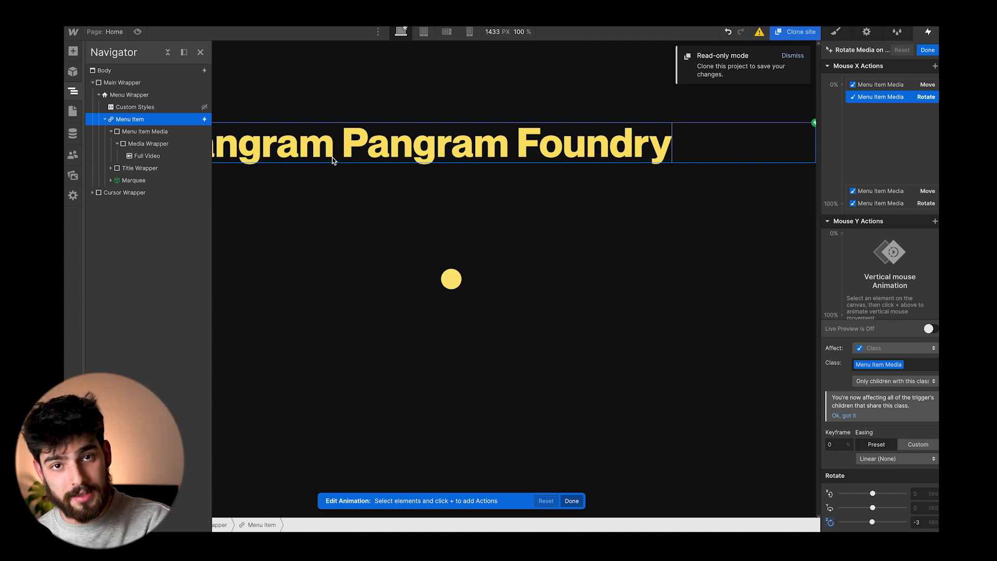
Step: Review the 100% Move and Rotate keyframes (3 degrees, linear easing) with Live Preview on
click(878, 191)
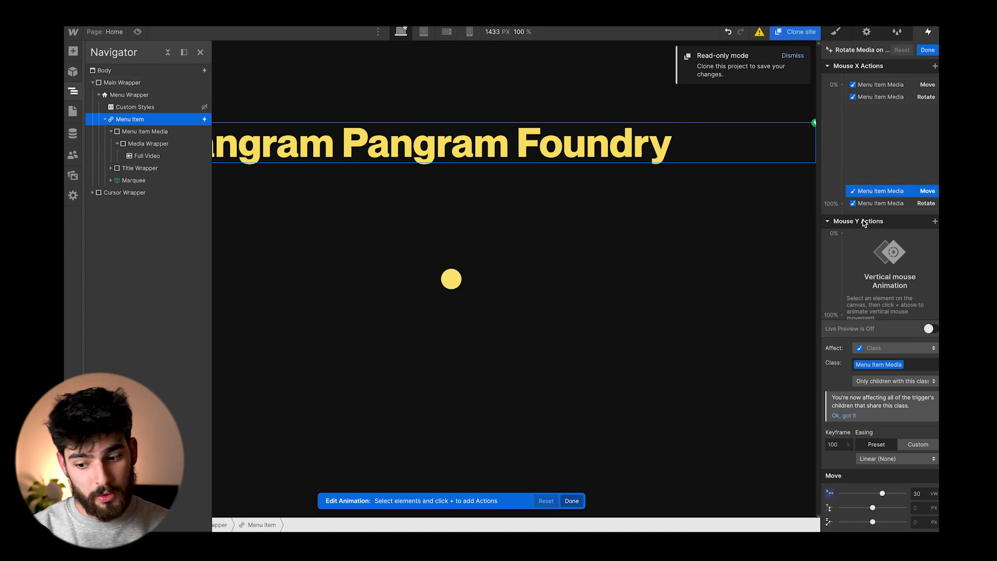
click(929, 330)
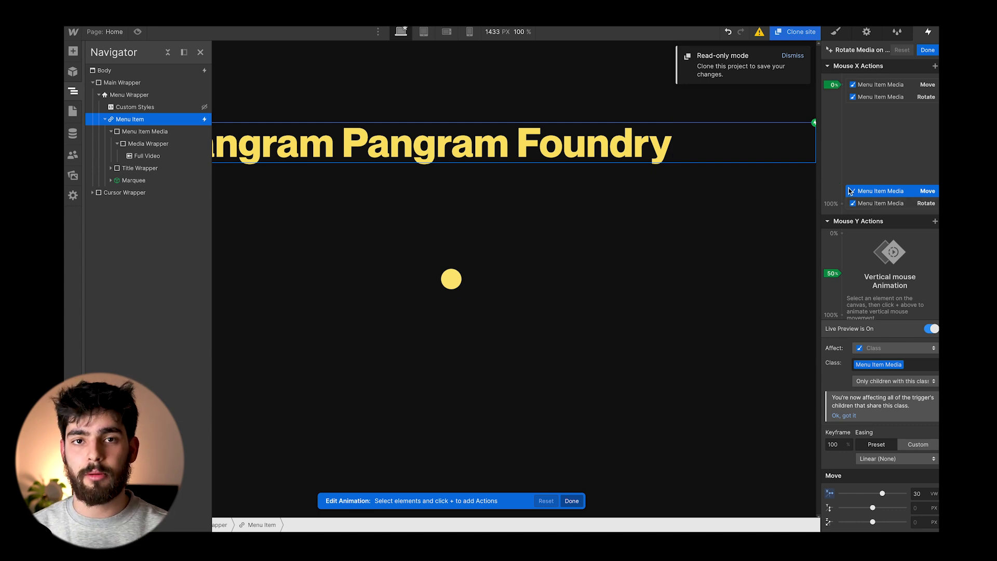
click(871, 203)
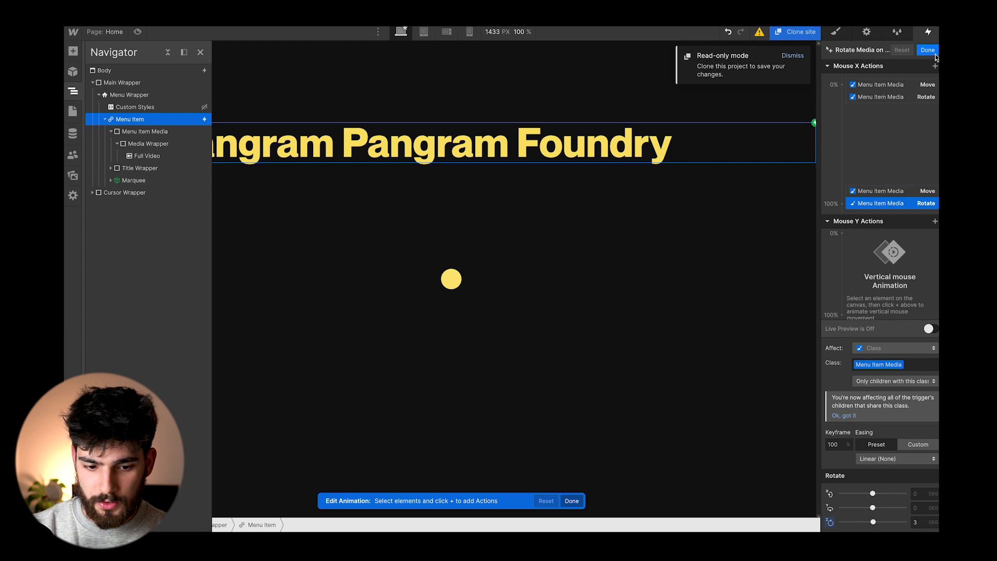
click(571, 501)
key(ctrl+shift+p)
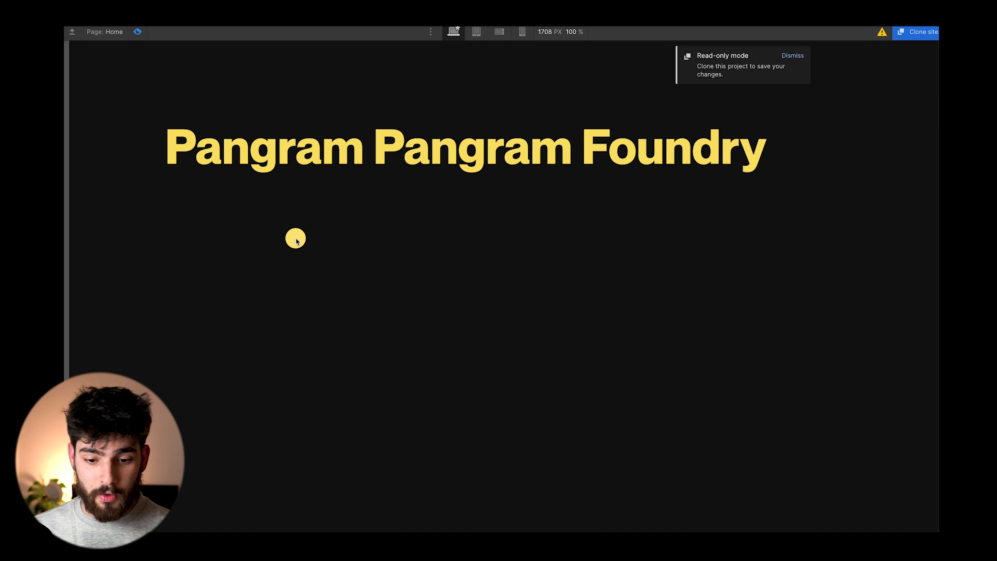
click(137, 32)
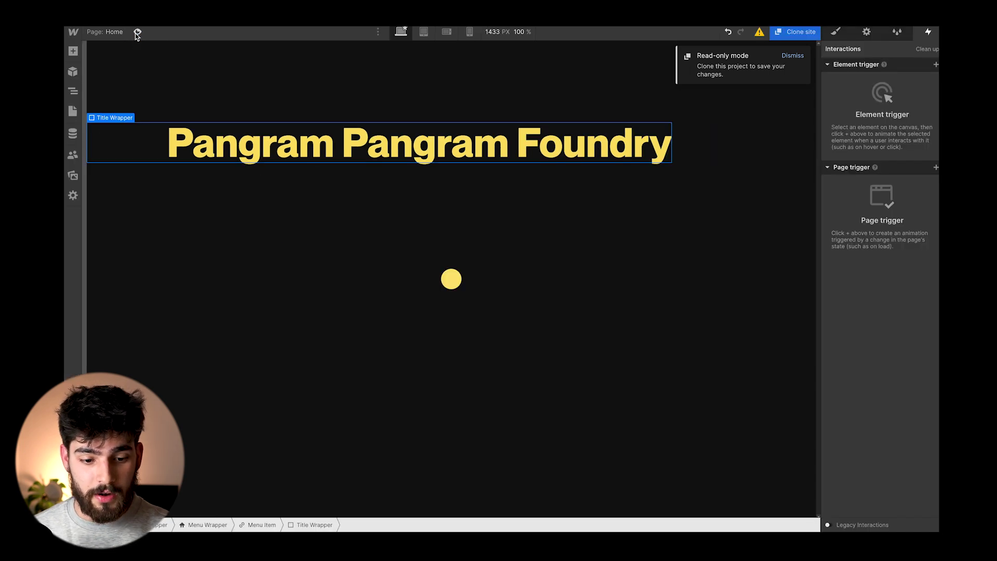
Step: Select the Marquee instance in the Navigator and enter the Marquee component
click(73, 91)
click(148, 193)
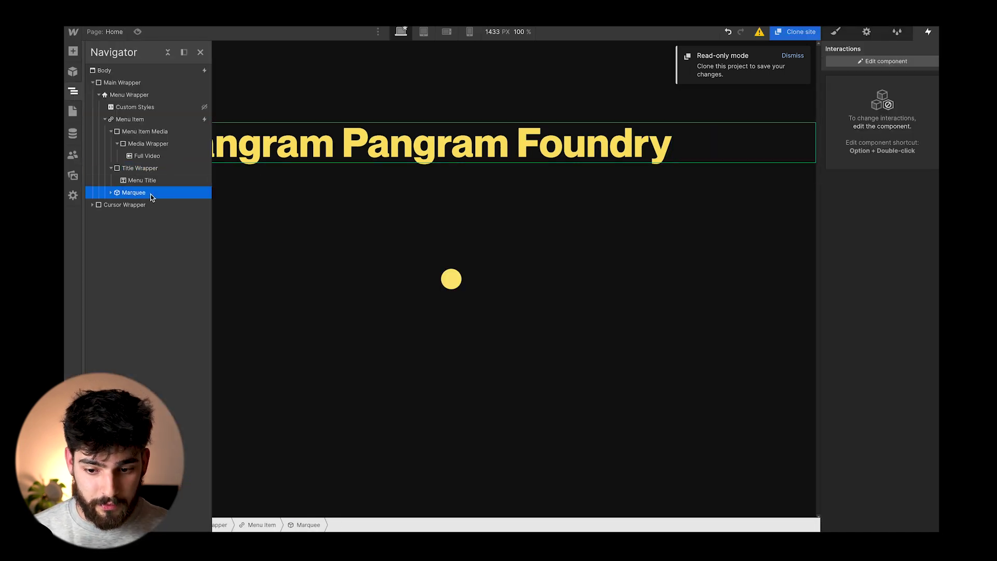
click(841, 61)
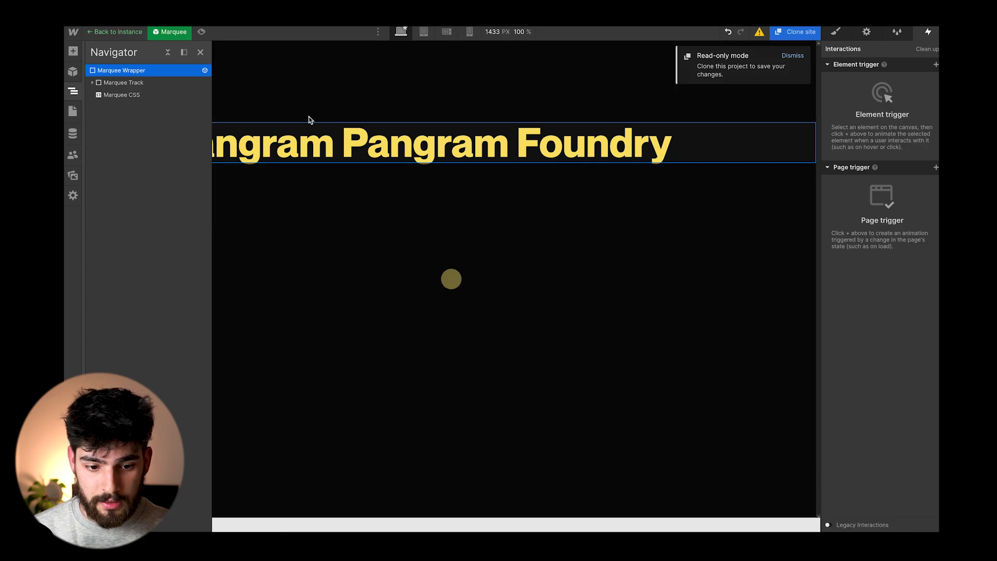
Step: Review the Marquee CSS embed code: a 40s linear loop translating .marquee-track to -50%
click(148, 95)
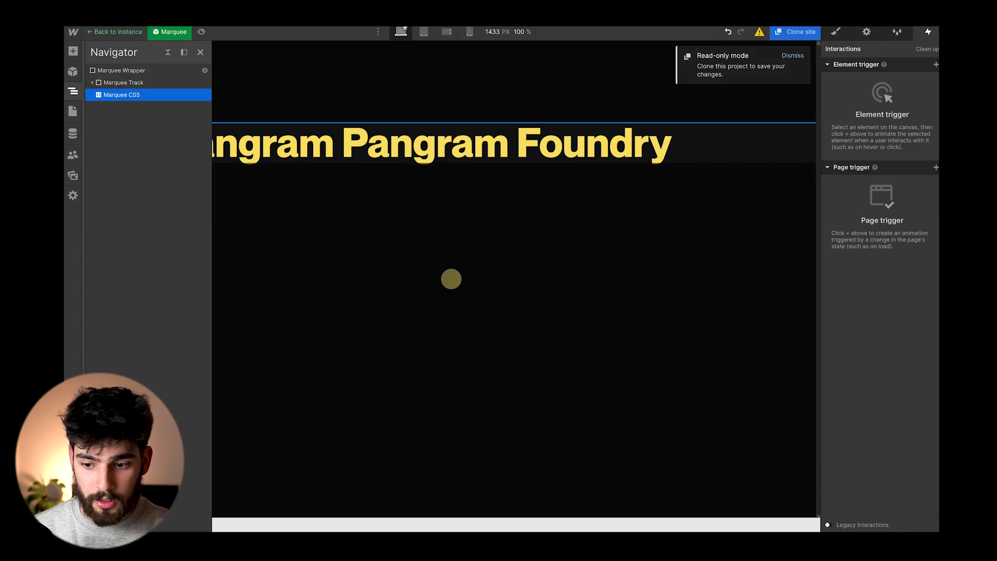
click(865, 32)
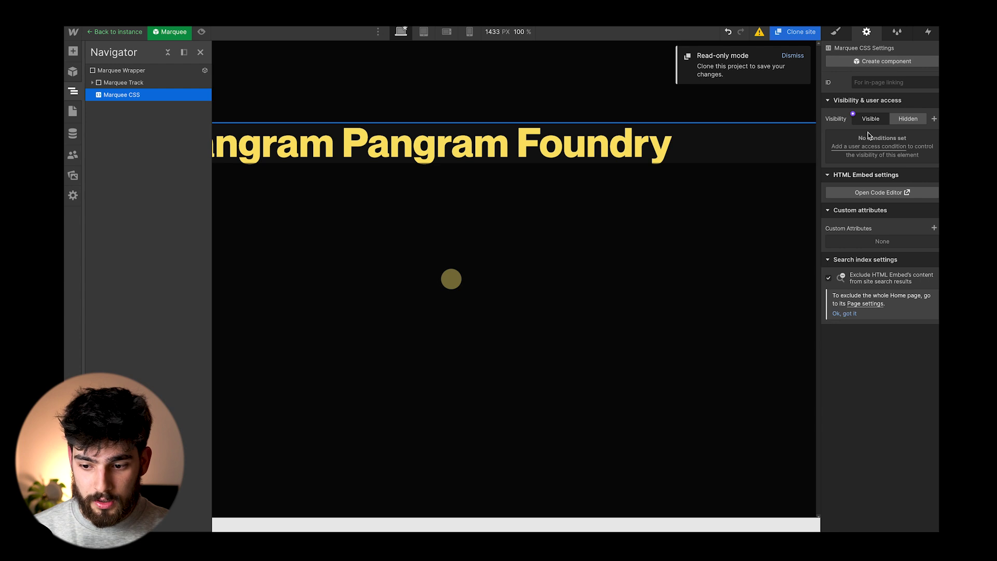
click(874, 194)
drag(437, 329, 359, 119)
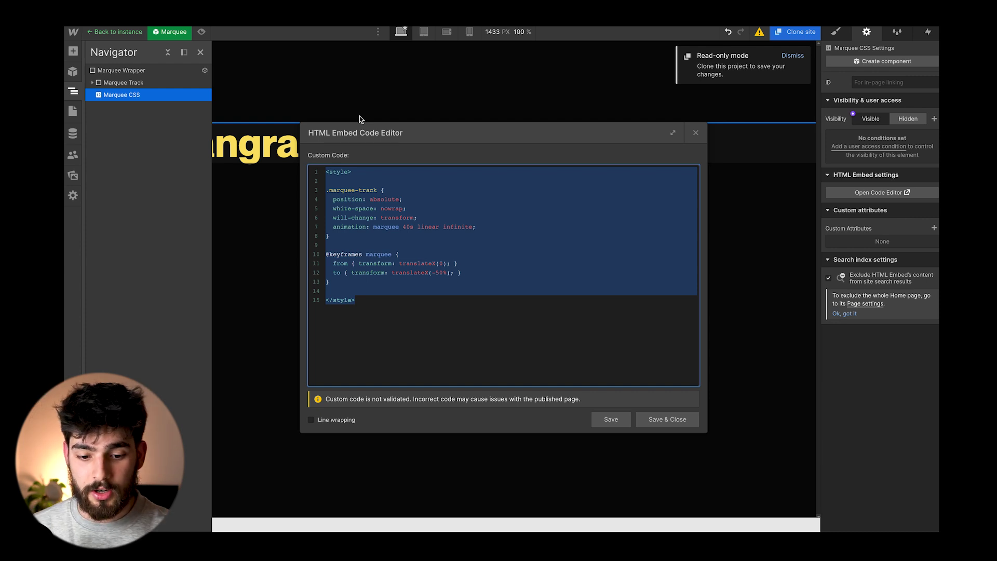
click(324, 191)
drag(324, 190, 377, 190)
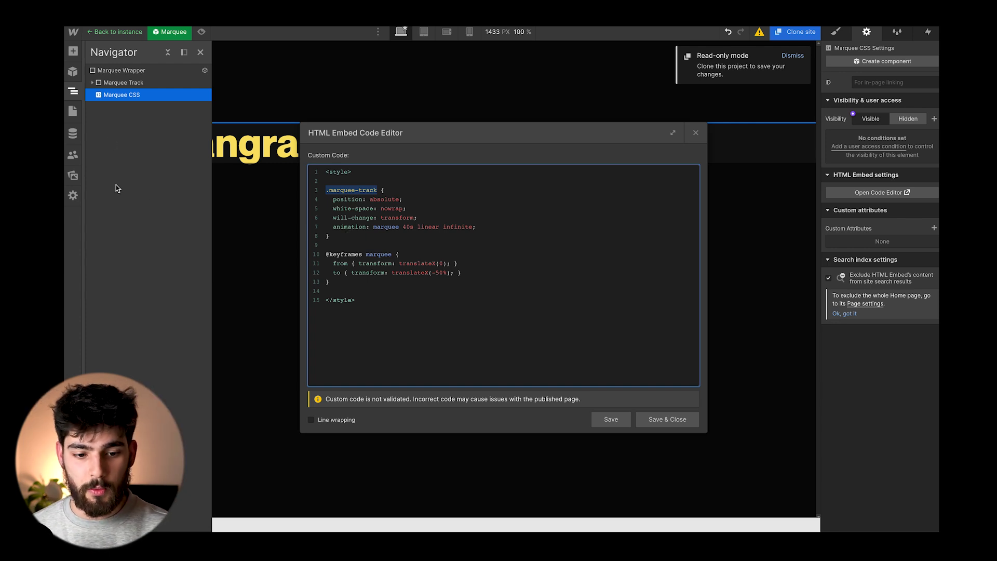
click(94, 86)
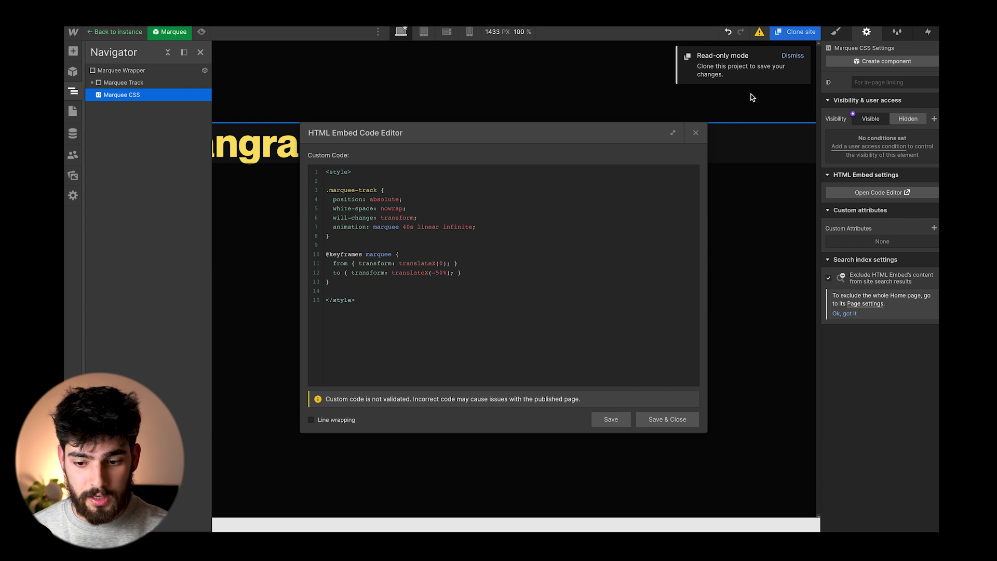
click(696, 133)
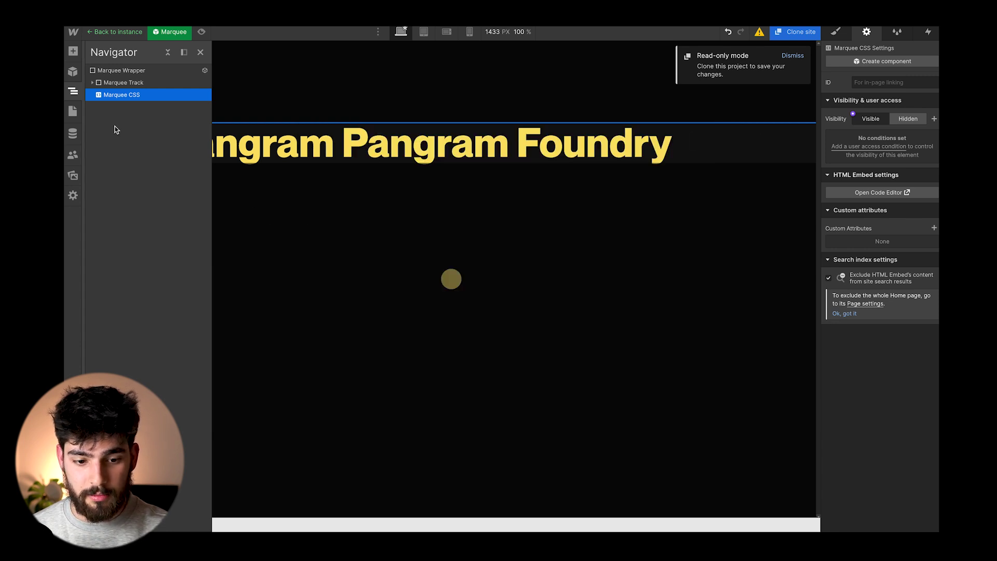
Step: Inspect the Marquee Track's Horizontal Flex items and CSS embed, then go back to the instance
click(93, 83)
click(134, 106)
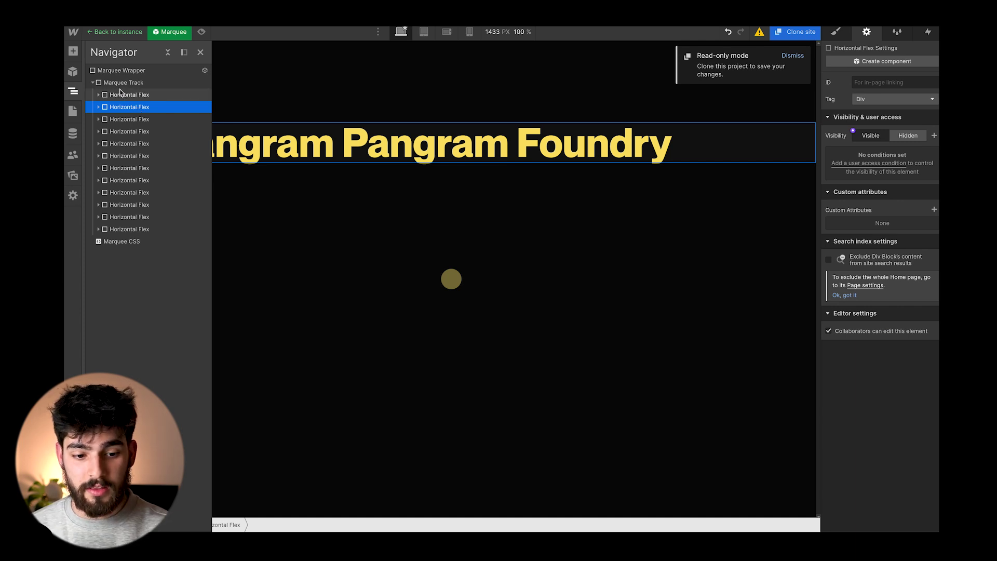
click(136, 242)
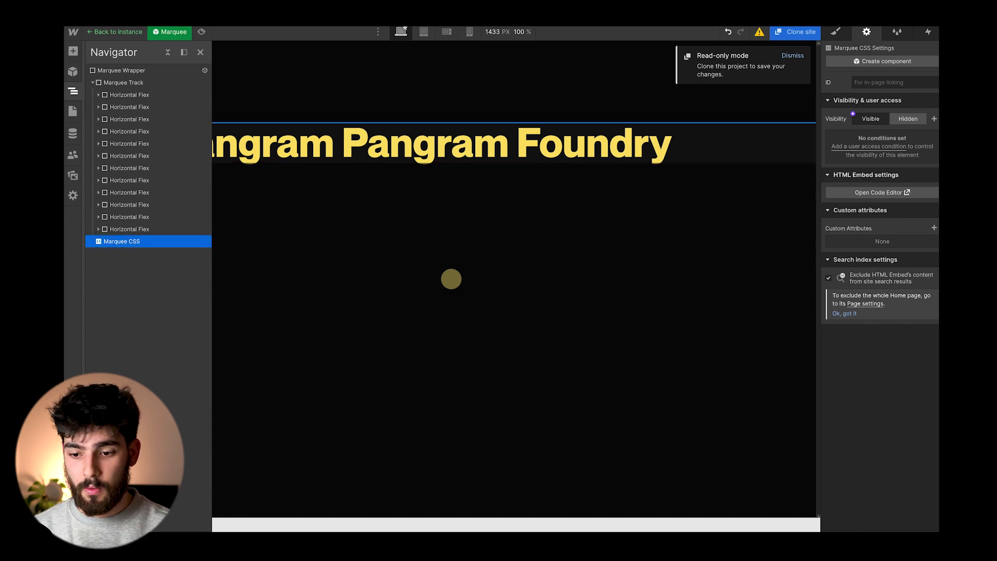
click(104, 31)
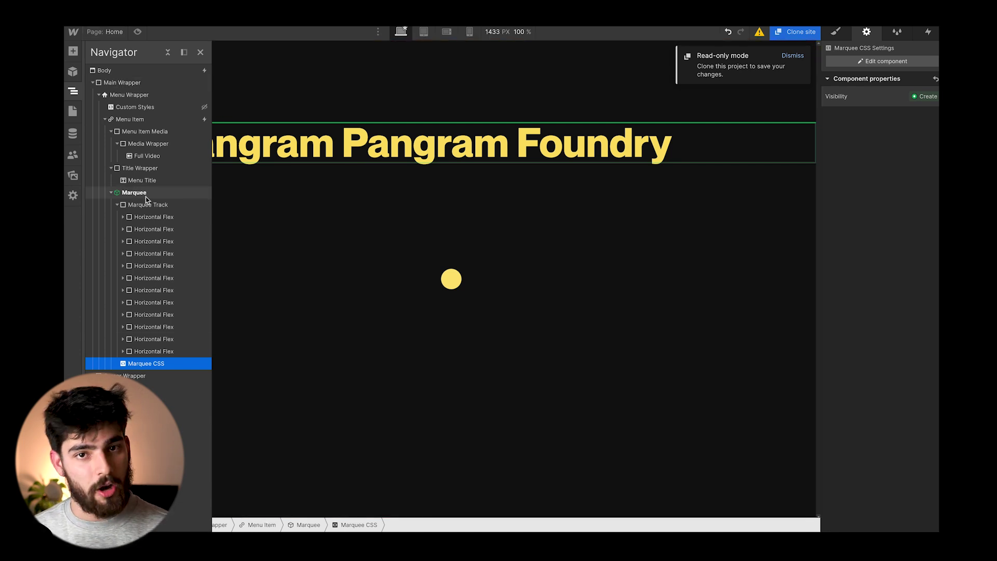
Step: Check the Title Wrapper and Menu Item Media elements, then preview the Home page live
click(143, 168)
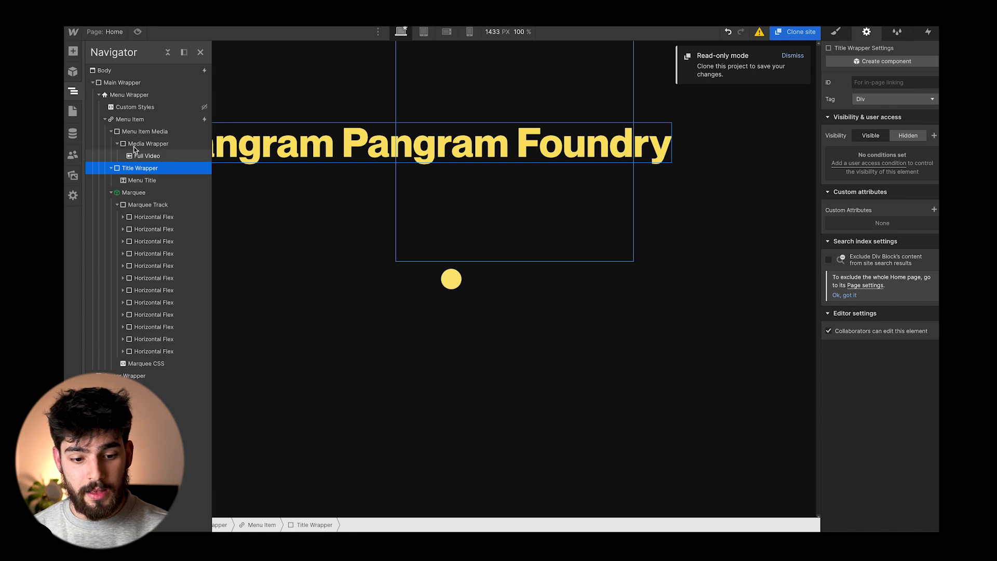
click(149, 136)
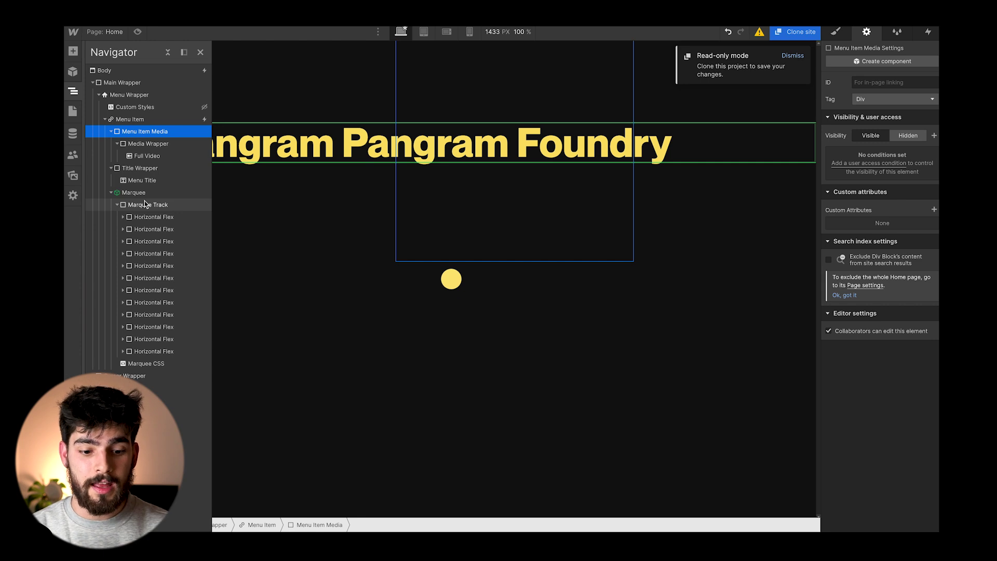
click(144, 169)
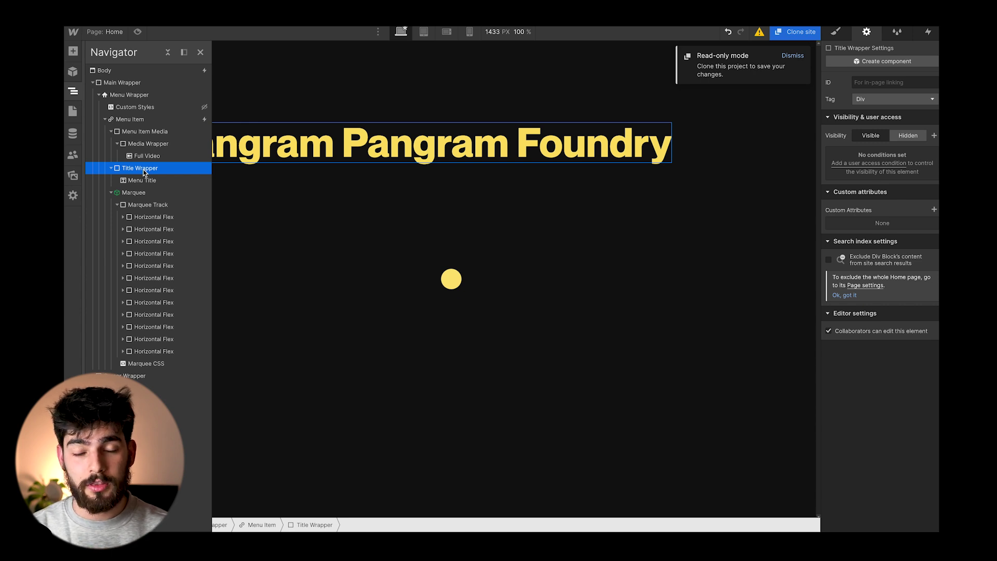
key(super+shift+p)
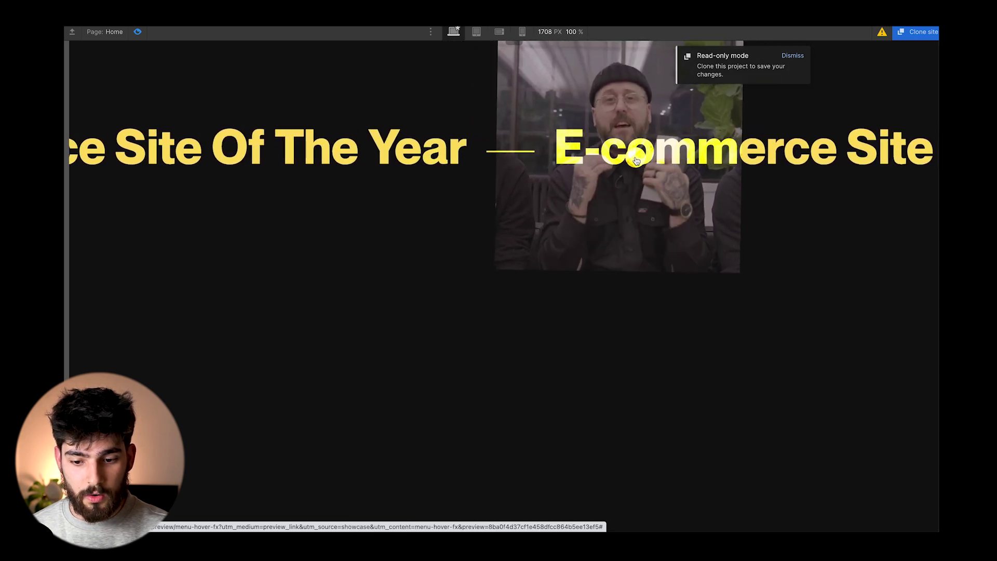
Step: Re-enter the Marquee component to inspect the Marquee Track styles, then return to the instance
click(138, 32)
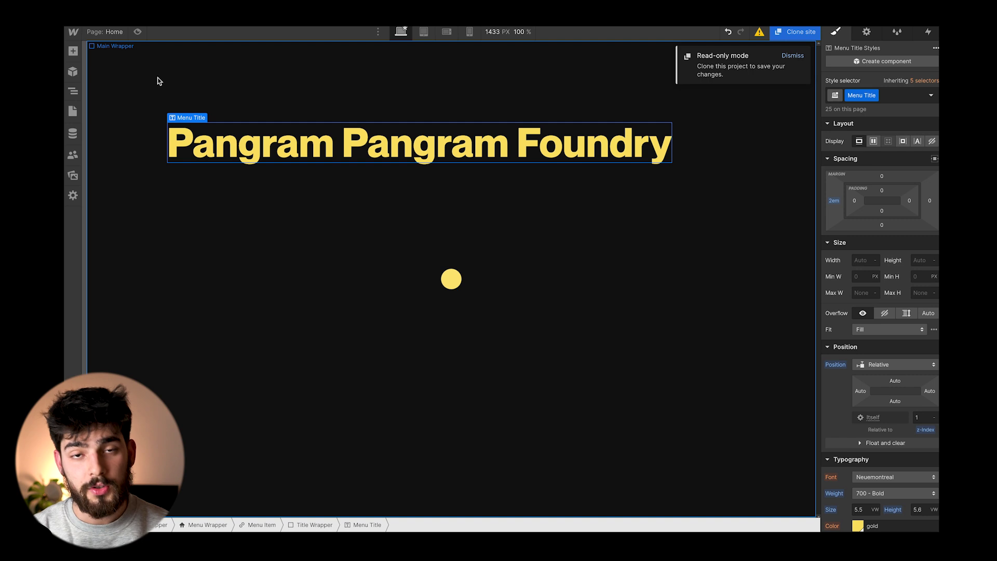
click(73, 92)
click(134, 193)
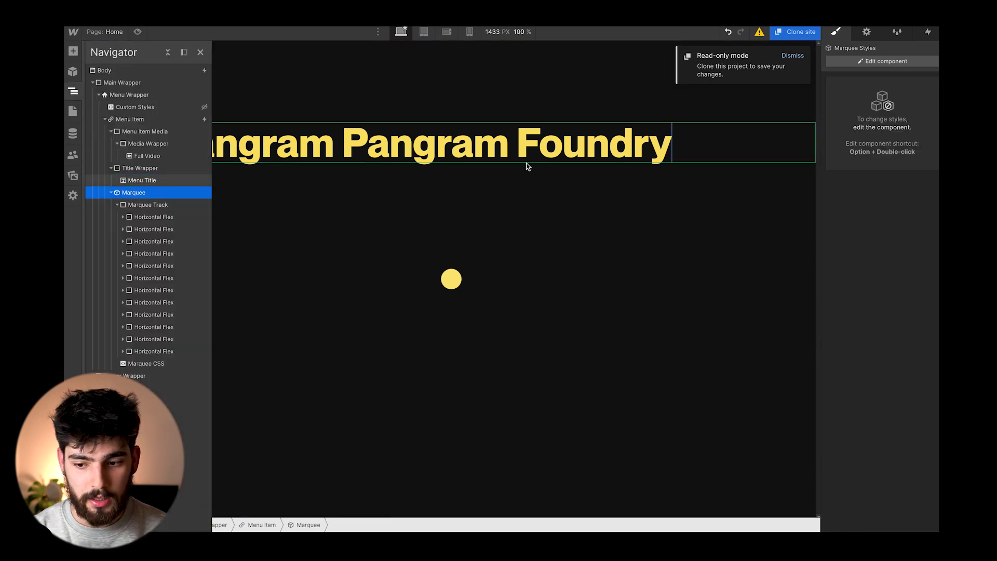
click(911, 62)
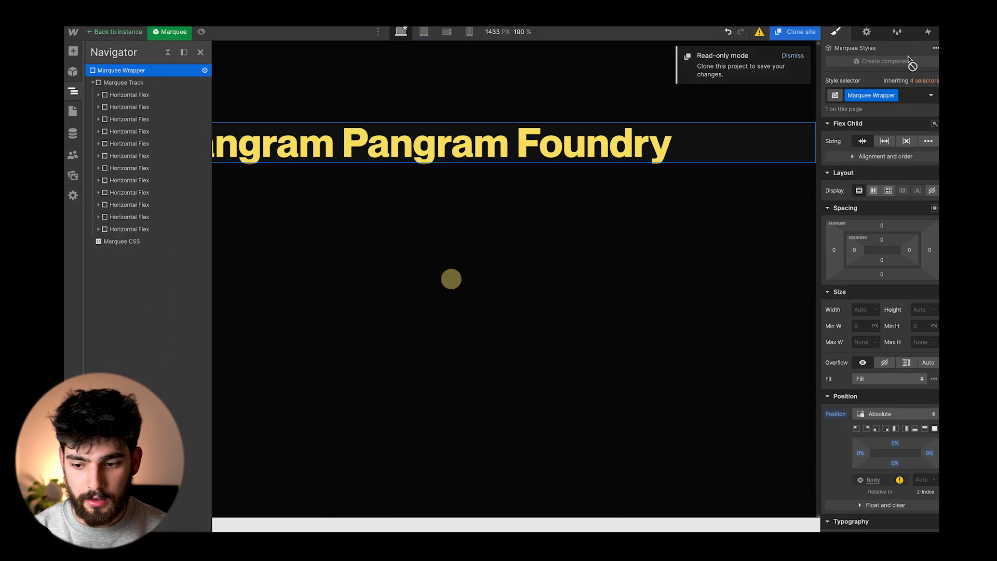
click(131, 83)
scroll(835, 353, down, 10)
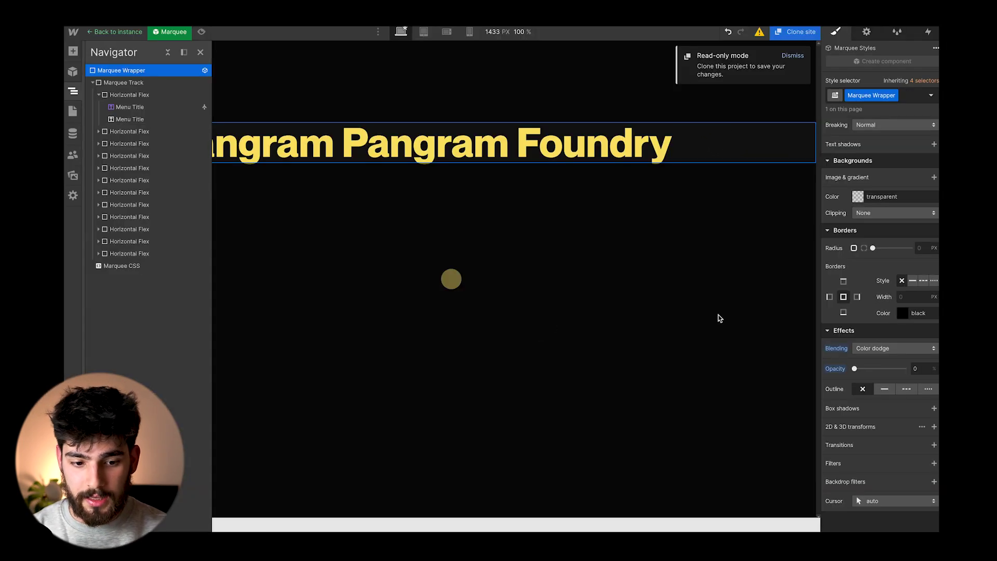
click(147, 32)
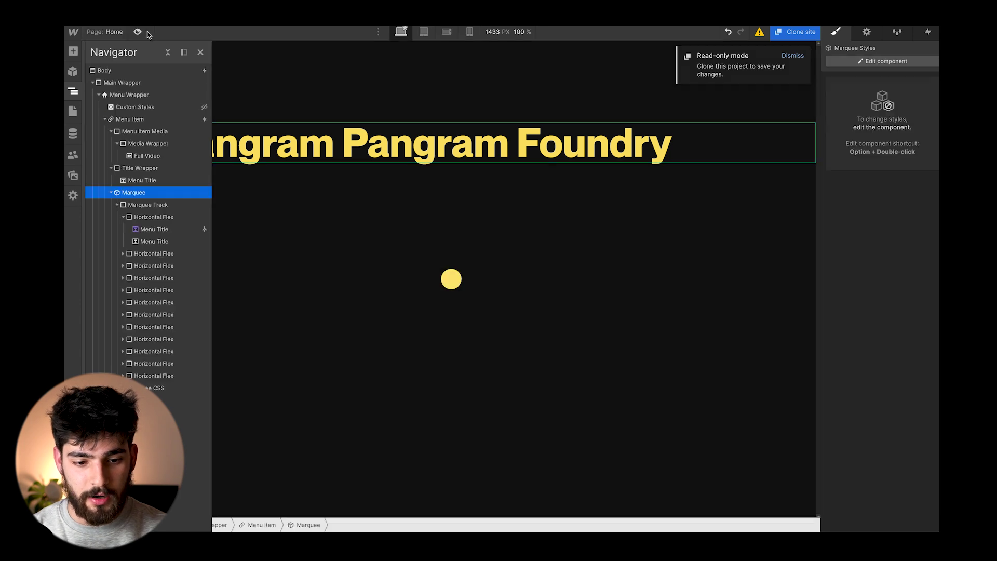
Step: Preview the page to demo the hover marquee and video reveal
click(139, 31)
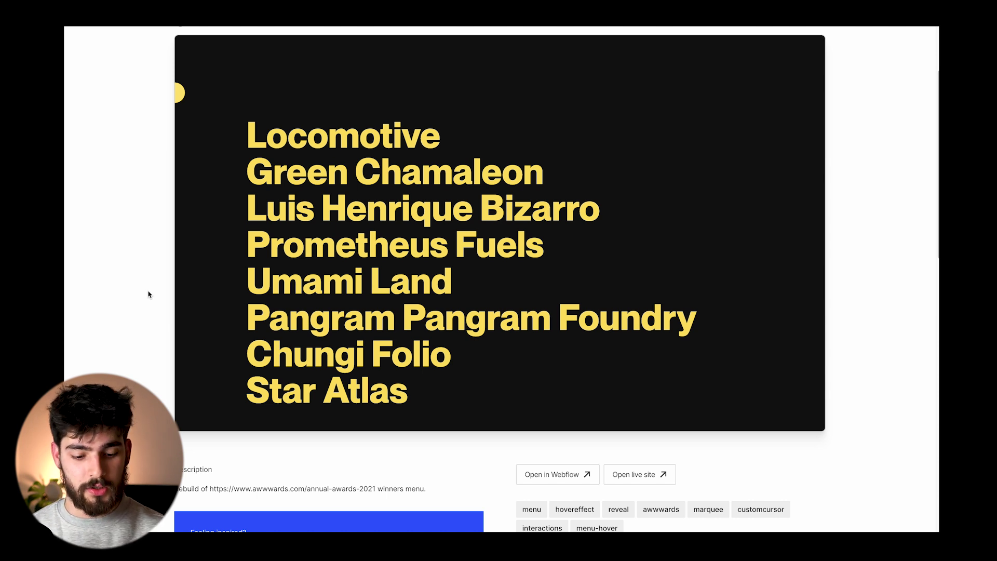
scroll(148, 294, up, 1)
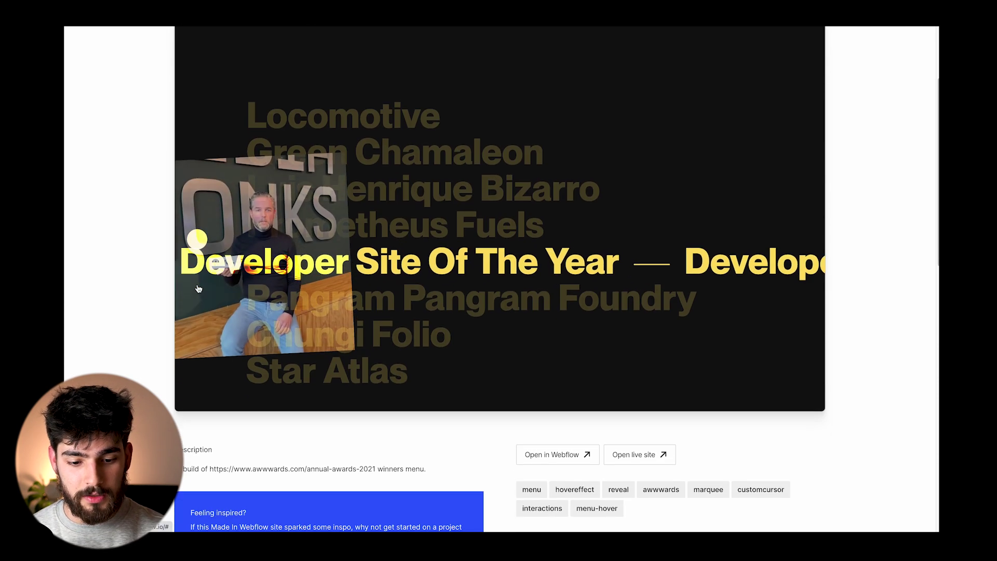
scroll(155, 182, down, 1)
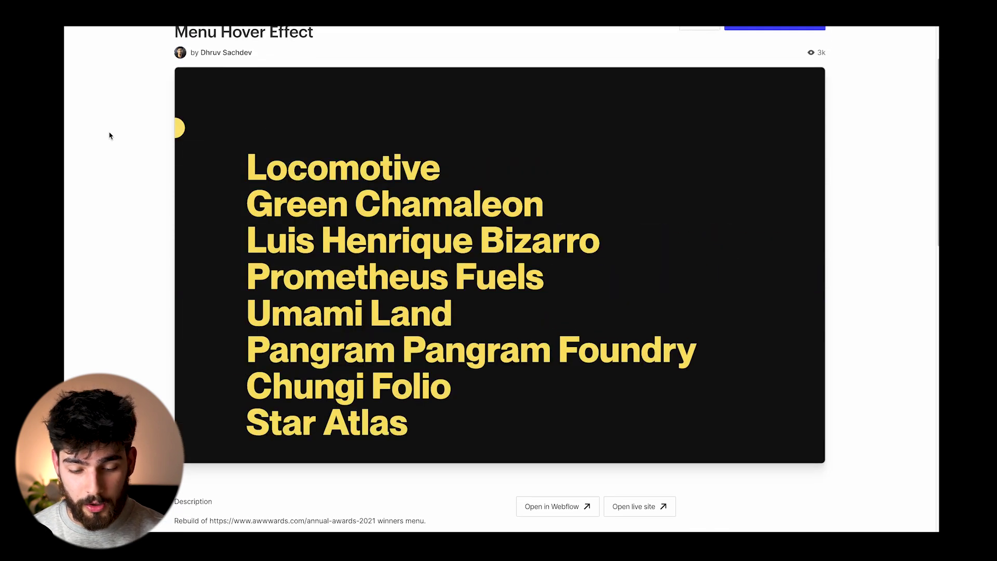